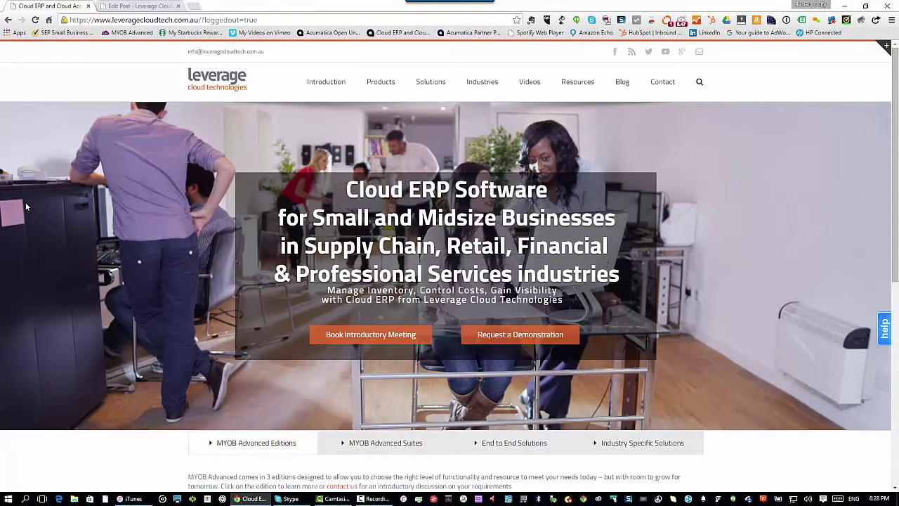
- Open the MYOB Advanced login page and sign in with the account's username and password
{"action": "left_click", "coordinate": [135, 34]}
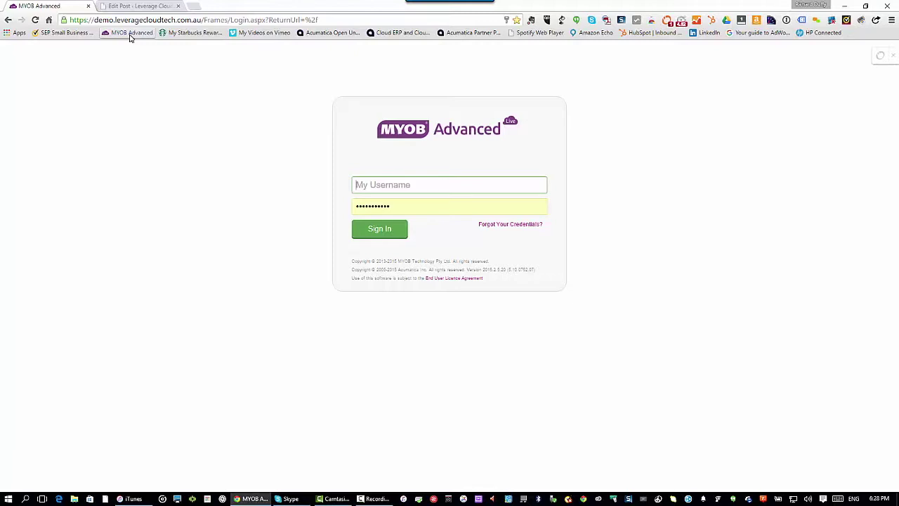
{"action": "key", "text": "Tab"}
{"action": "type", "text": "••••"}
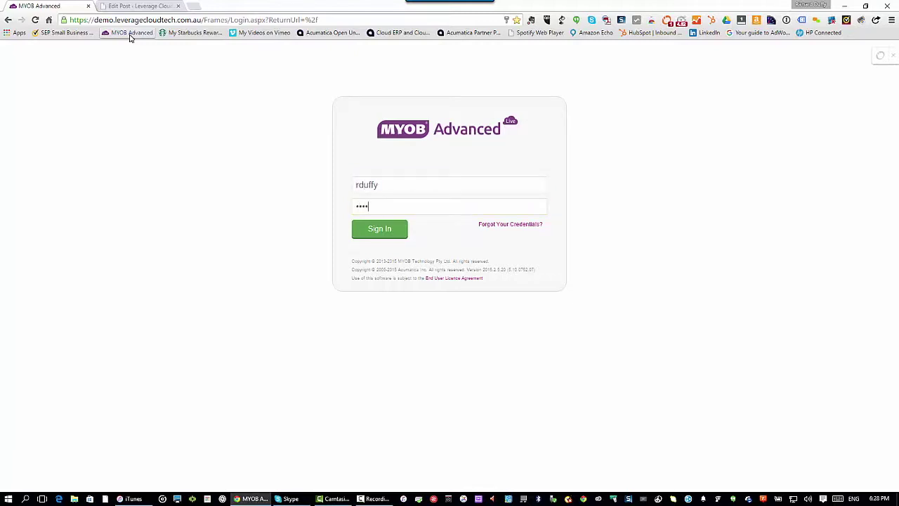
{"action": "type", "text": "•••••••"}
{"action": "key", "text": "Return"}
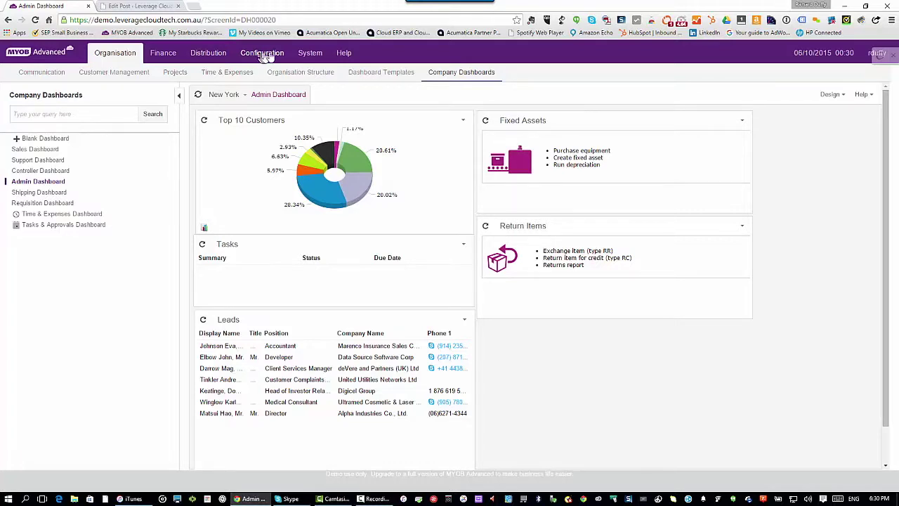
- Switch to the System module to show its Management section
{"action": "left_click", "coordinate": [307, 54]}
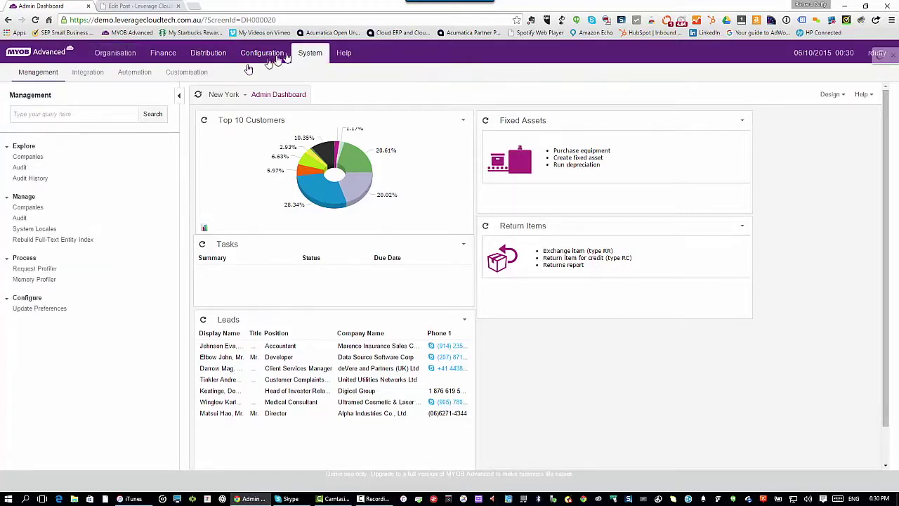
- Open the blank Generic Inquiry screen from System's Customisation section
{"action": "left_click", "coordinate": [188, 75]}
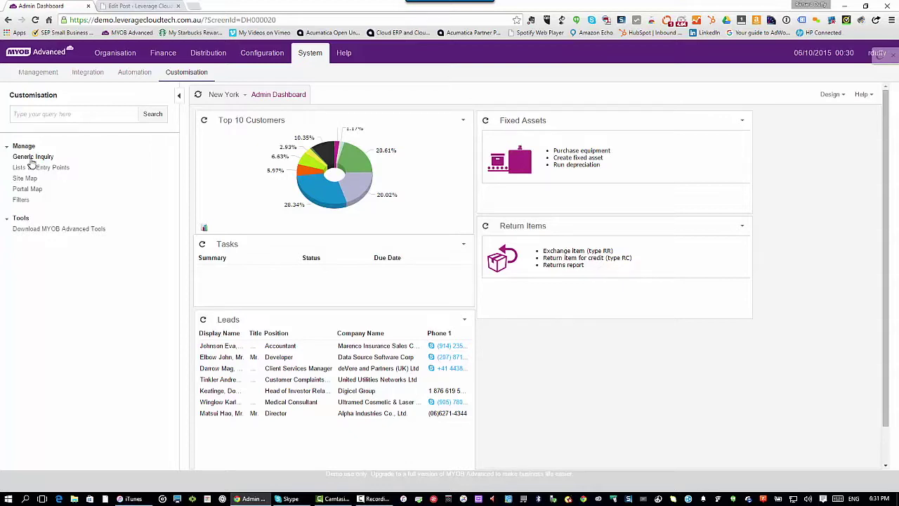
{"action": "left_click", "coordinate": [32, 158]}
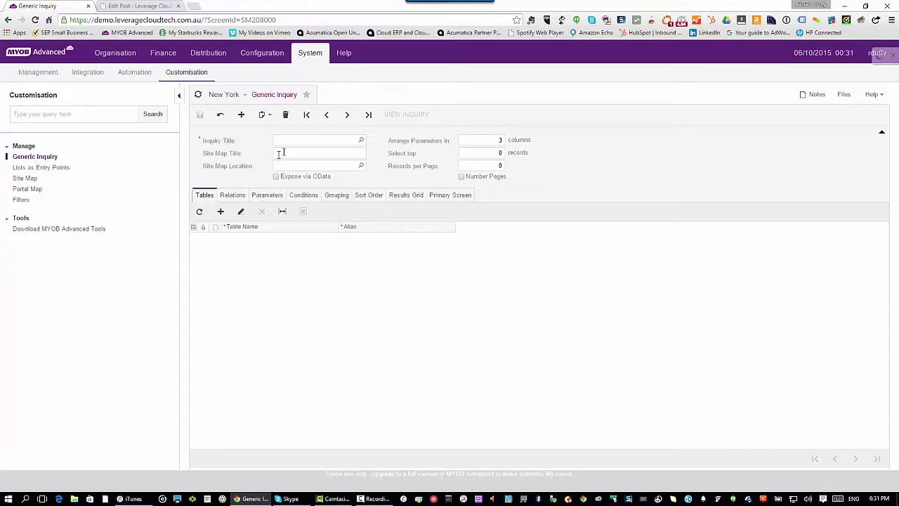
- Load the existing CR-Opportunities inquiry through the Inquiry Title lookup
{"action": "left_click", "coordinate": [359, 141]}
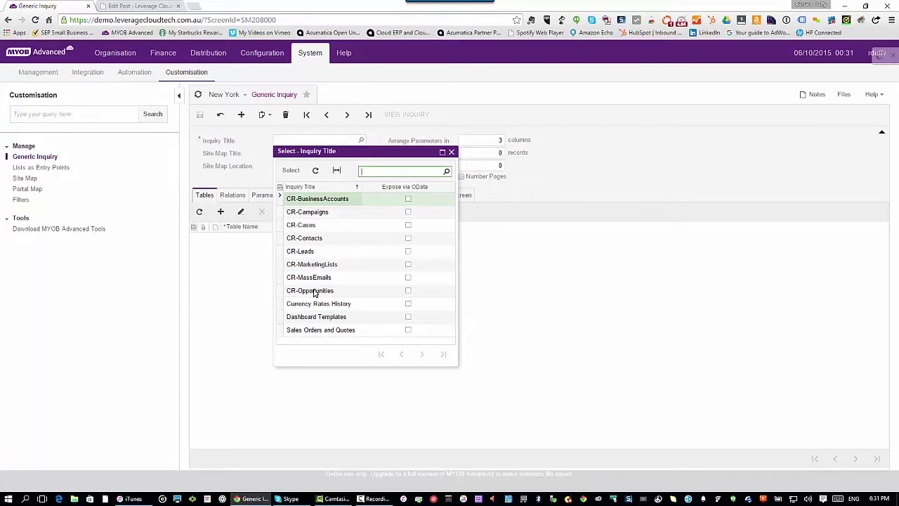
{"action": "double_click", "coordinate": [314, 292]}
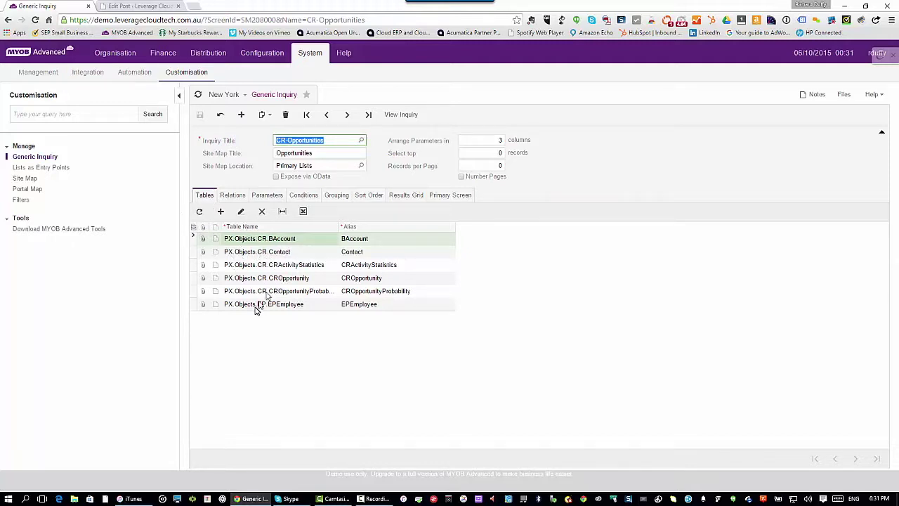
- Review the CR-Opportunities relations, parameters and conditions, ending on the Results Grid columns
{"action": "left_click", "coordinate": [234, 194]}
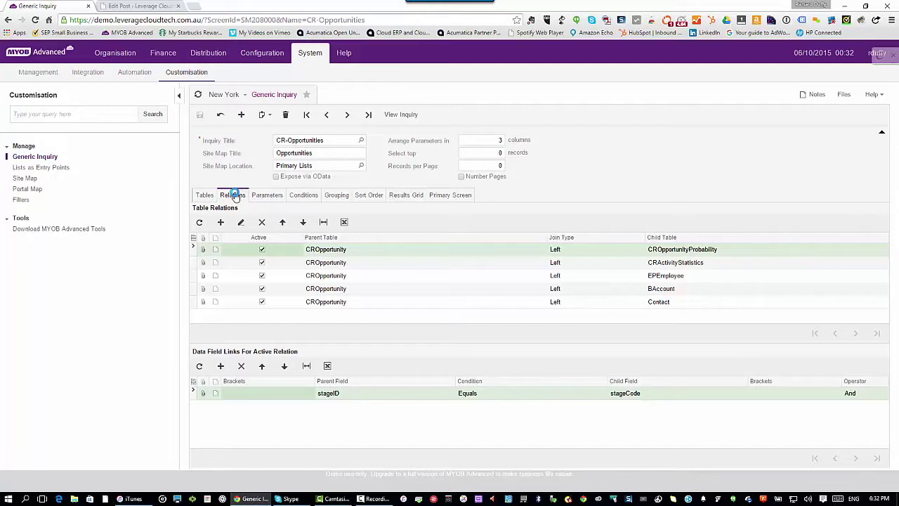
{"action": "left_click", "coordinate": [257, 196]}
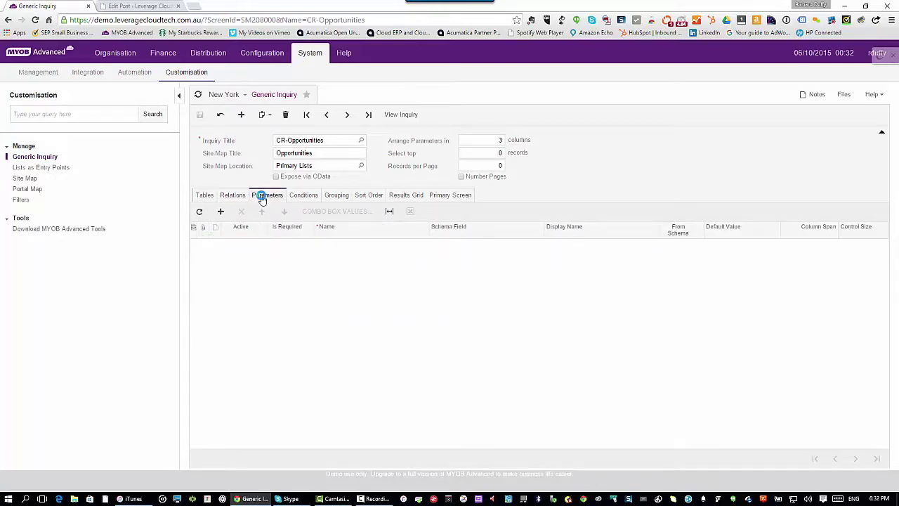
{"action": "left_click", "coordinate": [312, 195]}
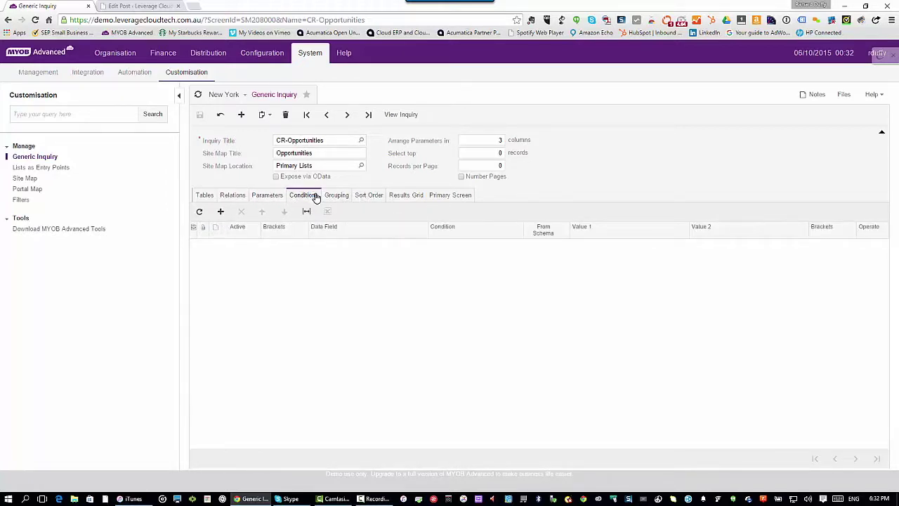
{"action": "left_click", "coordinate": [402, 194]}
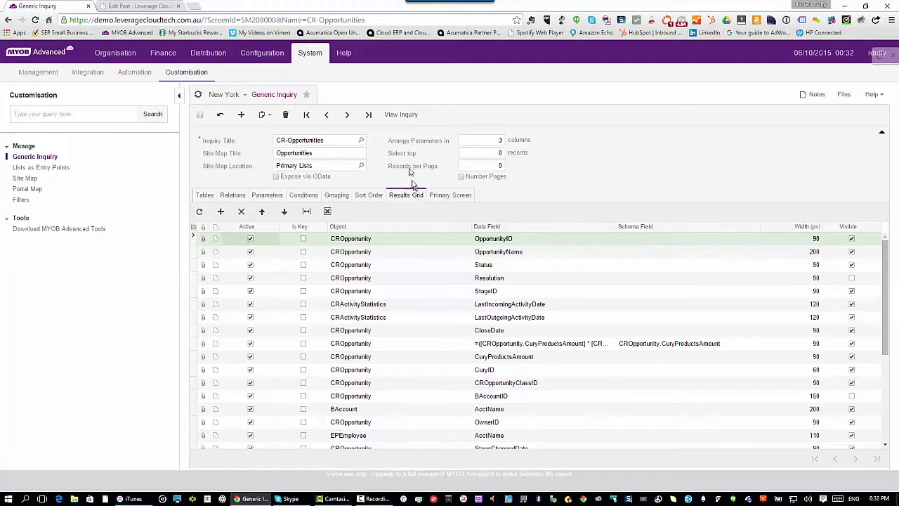
- Run the inquiry and show All Records, listing the five opportunities with their totals
{"action": "left_click", "coordinate": [394, 118]}
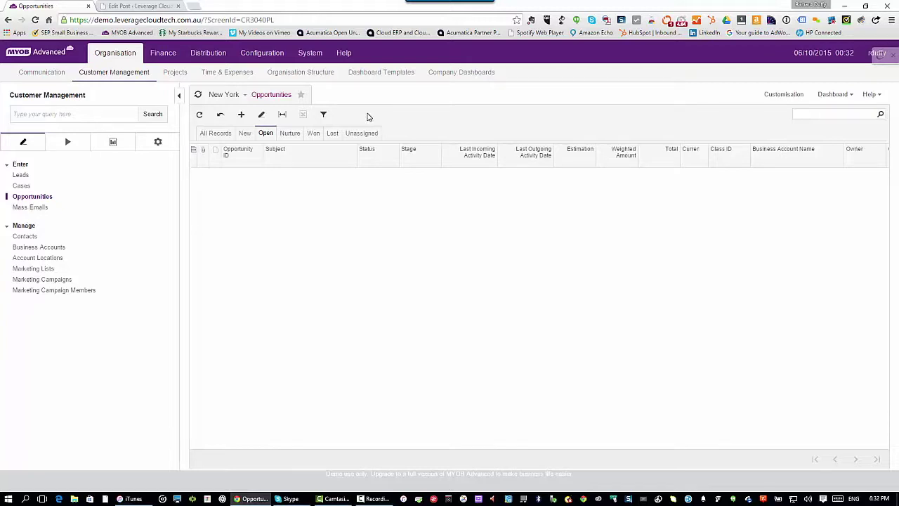
{"action": "left_click", "coordinate": [267, 135]}
{"action": "left_click_drag", "start_coordinate": [311, 136], "coordinate": [295, 141]}
{"action": "left_click", "coordinate": [219, 136]}
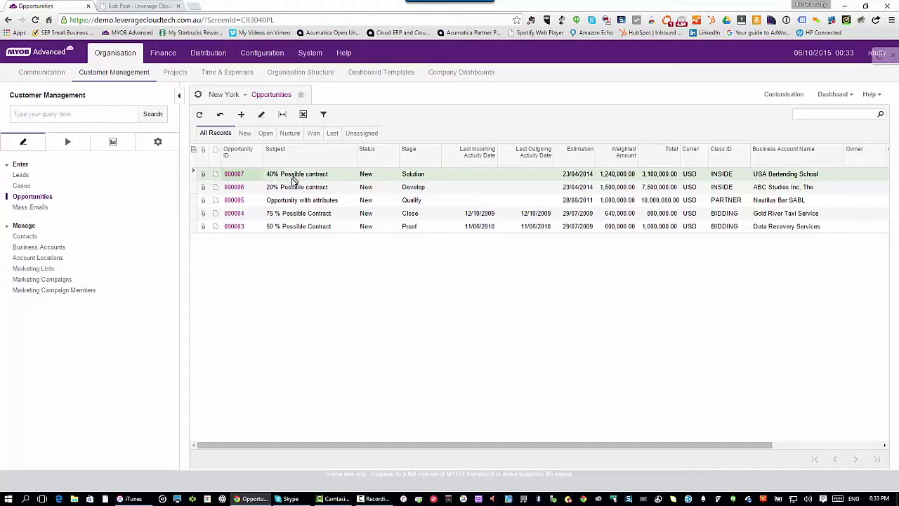
- Export the Opportunities grid to Excel, saving Opportunities 20151006.xlsx to Downloads
{"action": "left_click", "coordinate": [303, 117]}
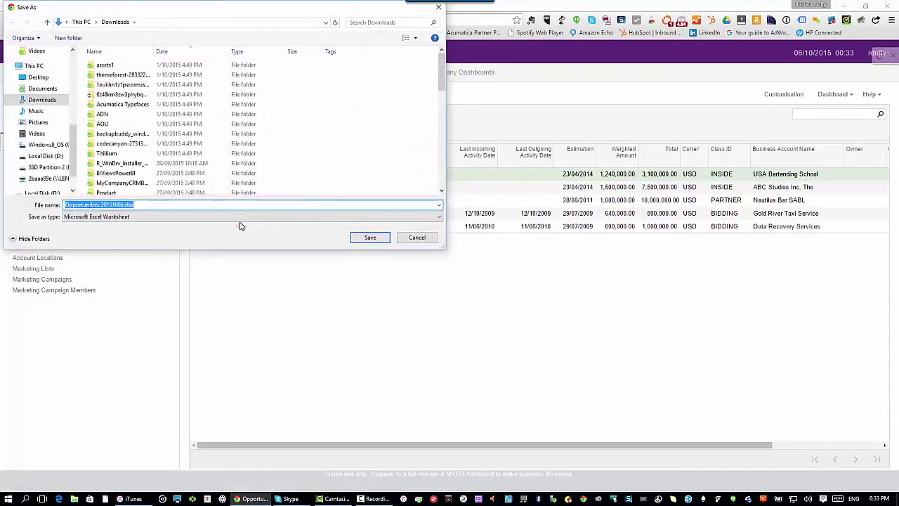
{"action": "left_click", "coordinate": [370, 238]}
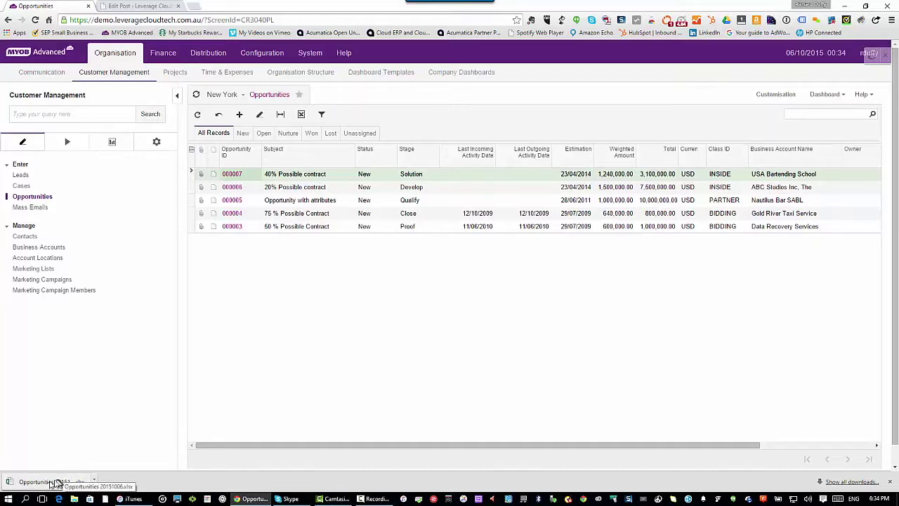
- Open Opportunities 20151006.xlsx in Excel with editing and external content enabled
{"action": "left_click", "coordinate": [45, 484]}
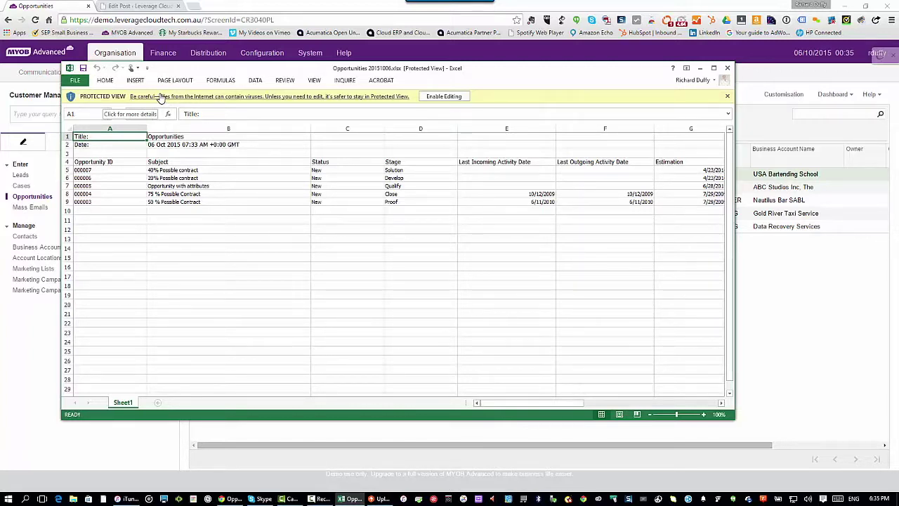
{"action": "left_click", "coordinate": [453, 97]}
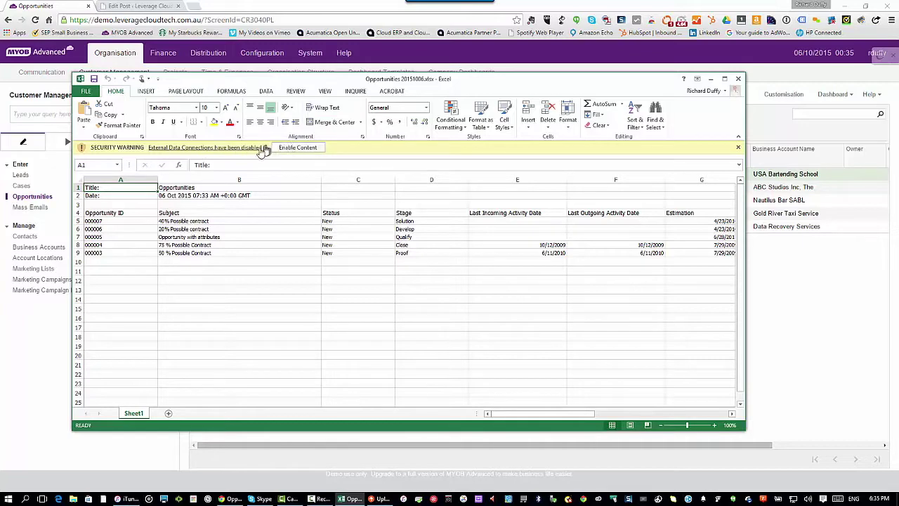
{"action": "left_click", "coordinate": [296, 148]}
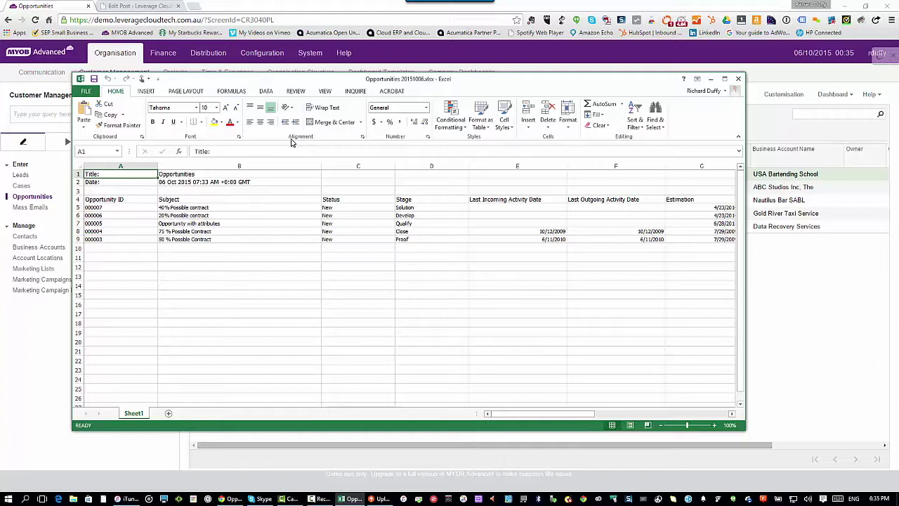
{"action": "left_click", "coordinate": [268, 92]}
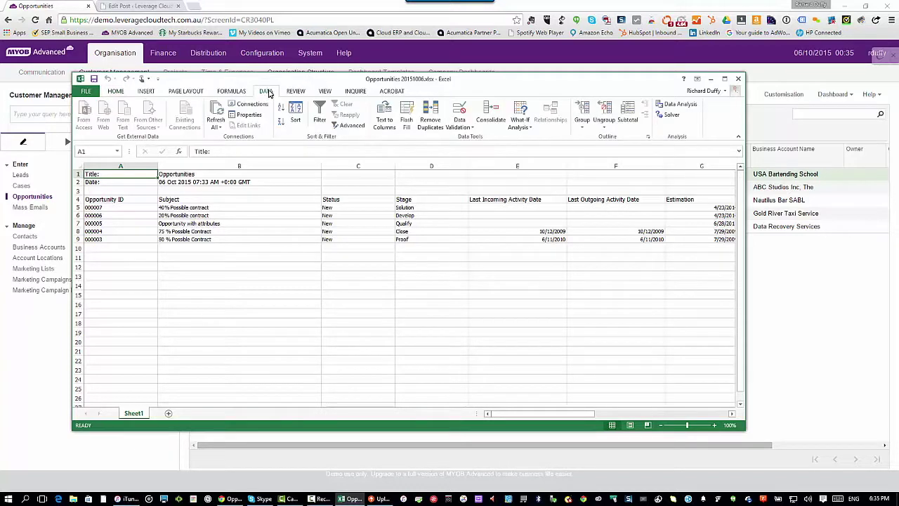
{"action": "left_click", "coordinate": [216, 114]}
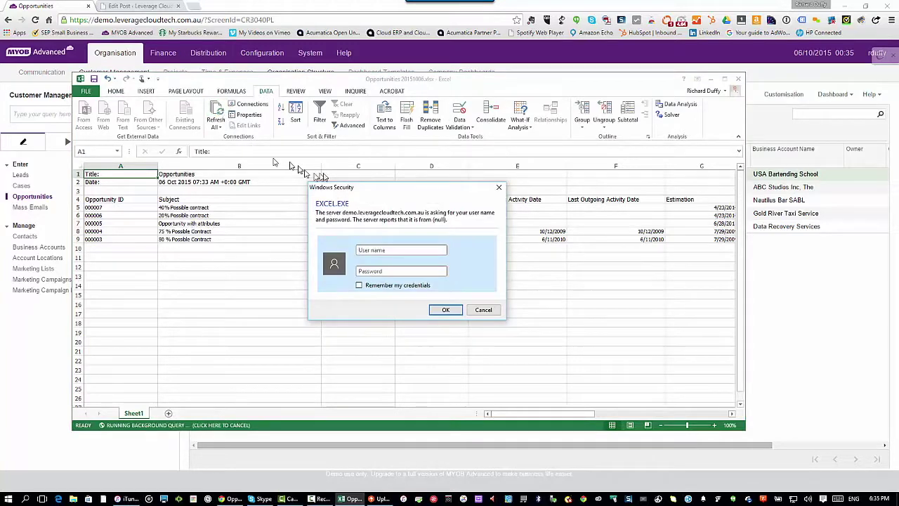
{"action": "left_click", "coordinate": [384, 250]}
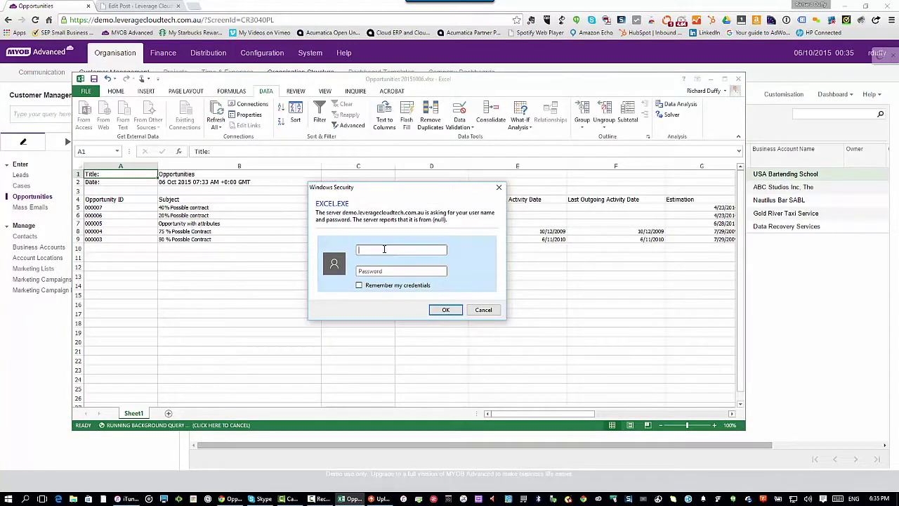
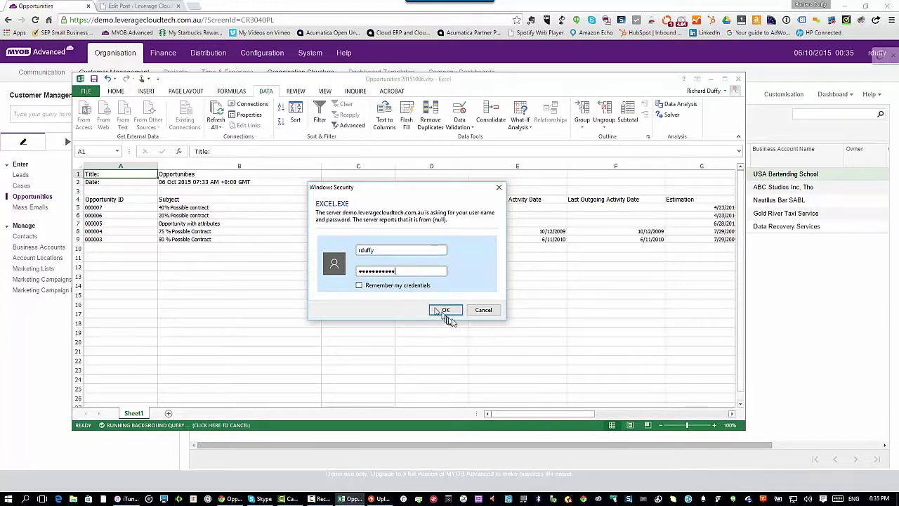
{"action": "left_click", "coordinate": [445, 310]}
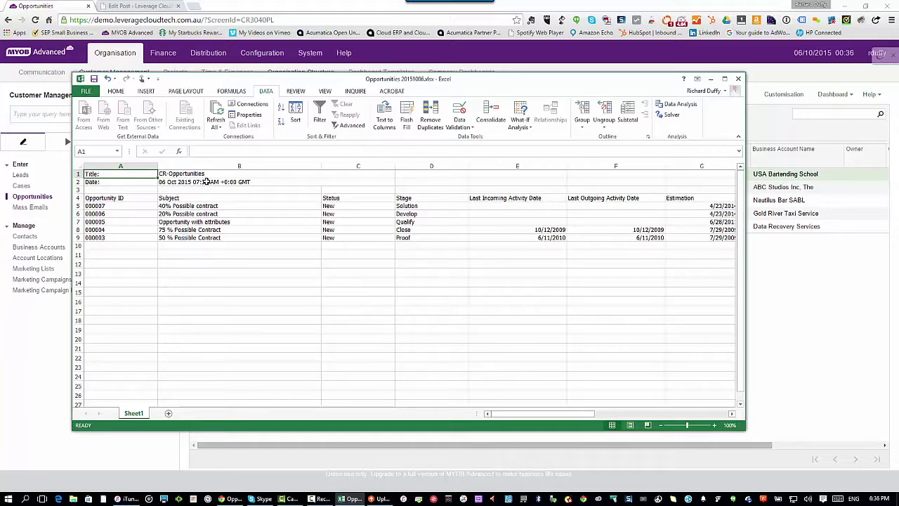
{"action": "left_click", "coordinate": [813, 289]}
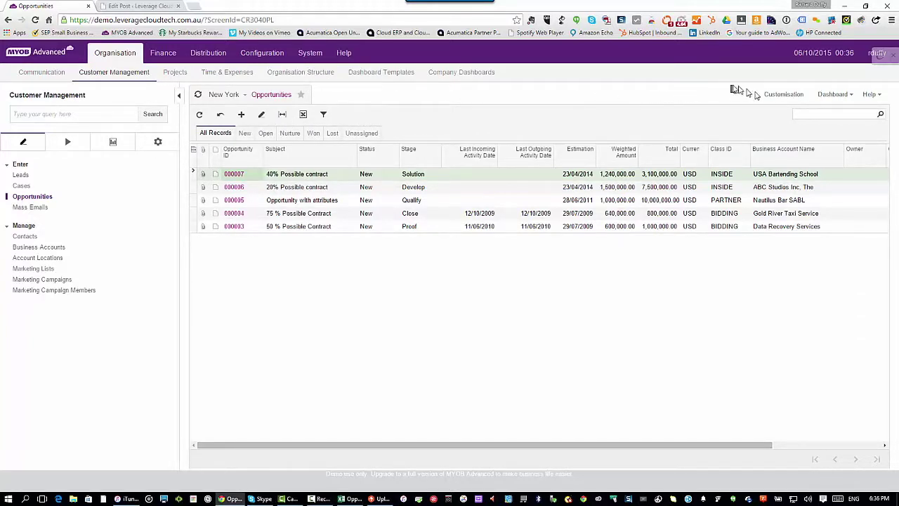
- Edit the Opportunities generic inquiry to tick Expose via OData and save it
{"action": "left_click", "coordinate": [789, 96]}
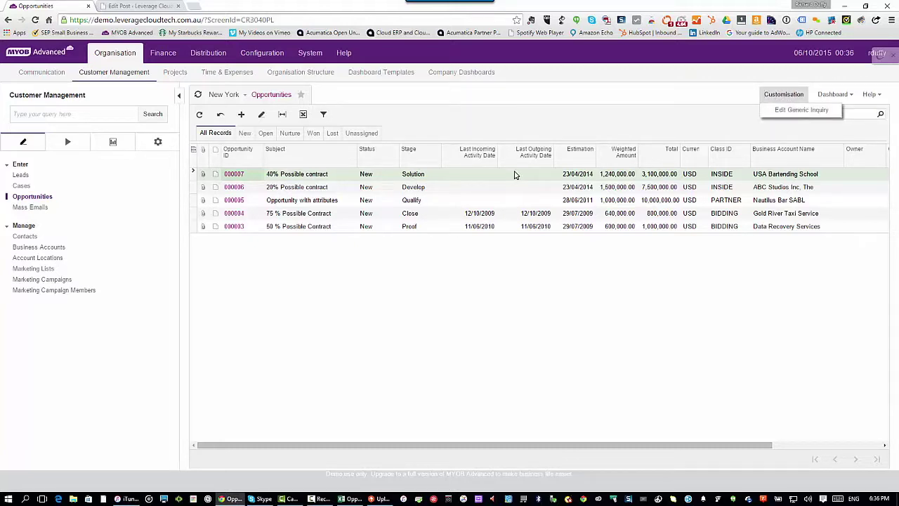
{"action": "left_click", "coordinate": [791, 111]}
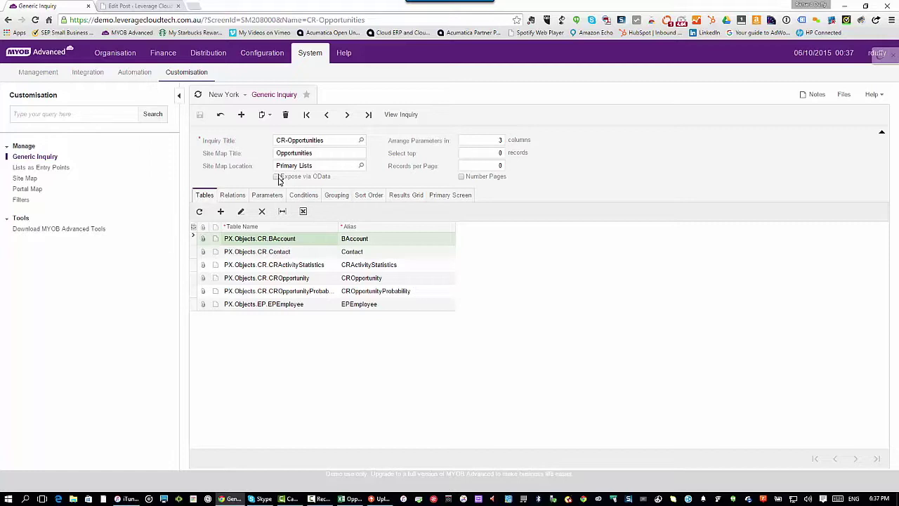
{"action": "left_click", "coordinate": [277, 178]}
{"action": "left_click", "coordinate": [201, 116]}
- Create a new blank Excel workbook and maximize its window
{"action": "left_click", "coordinate": [352, 496]}
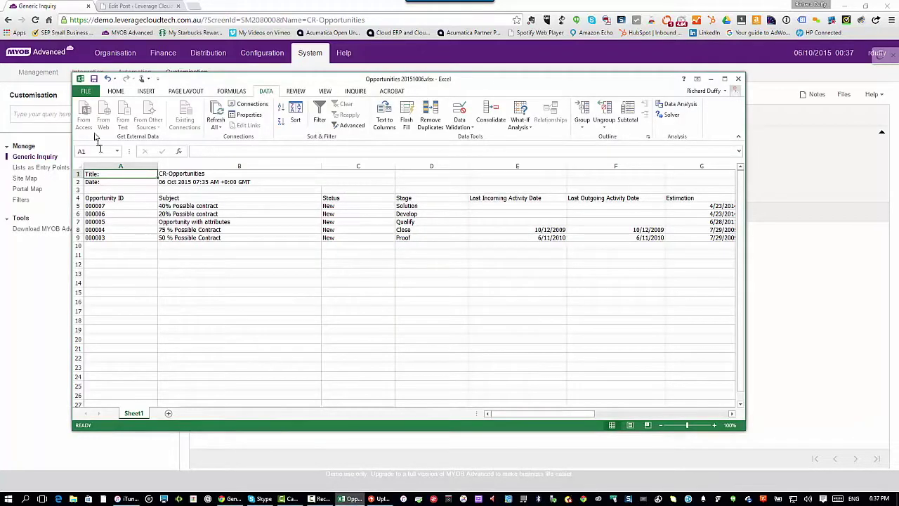
{"action": "left_click", "coordinate": [86, 91]}
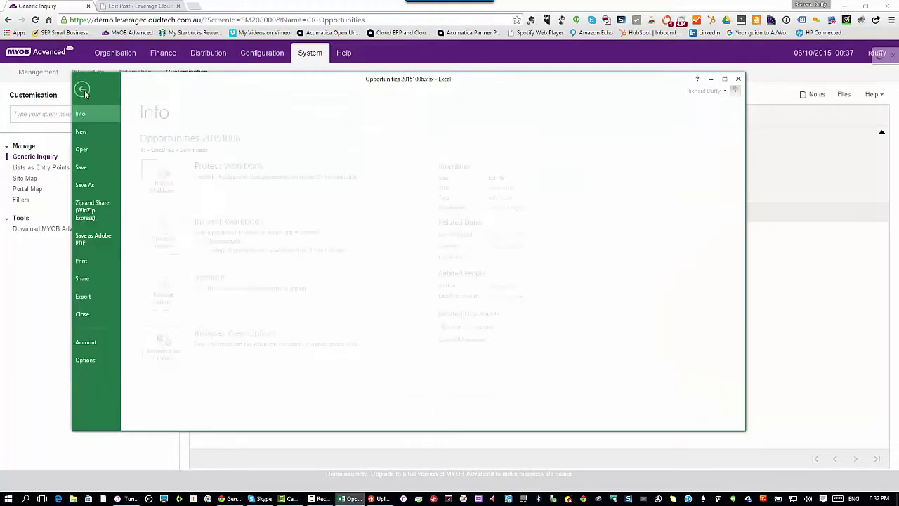
{"action": "left_click", "coordinate": [93, 130]}
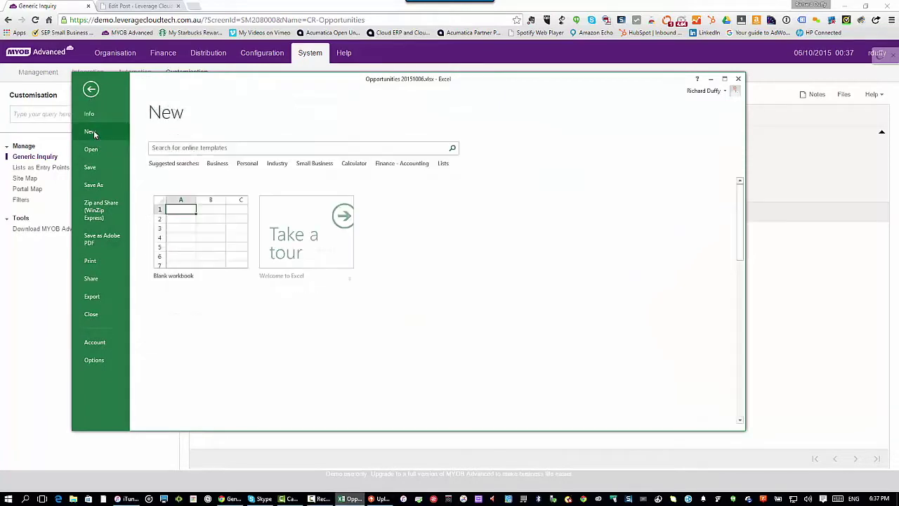
{"action": "left_click", "coordinate": [198, 253]}
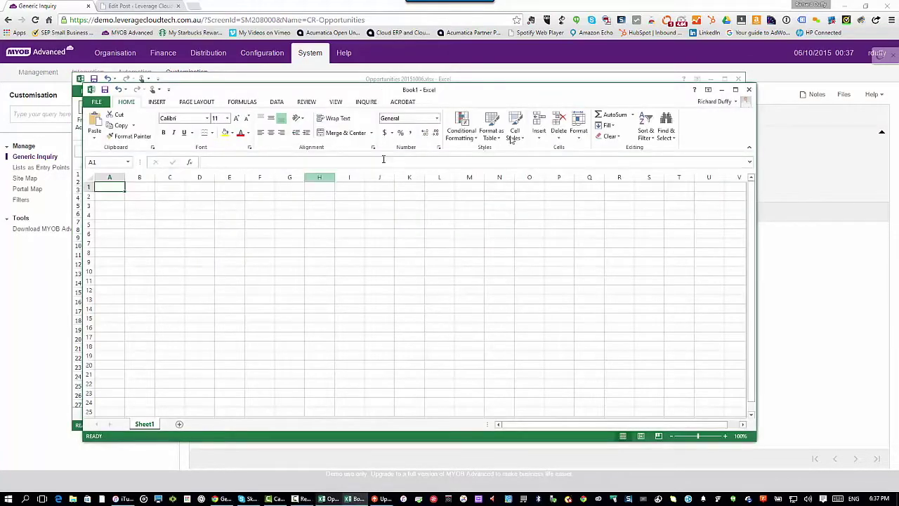
{"action": "left_click", "coordinate": [734, 90]}
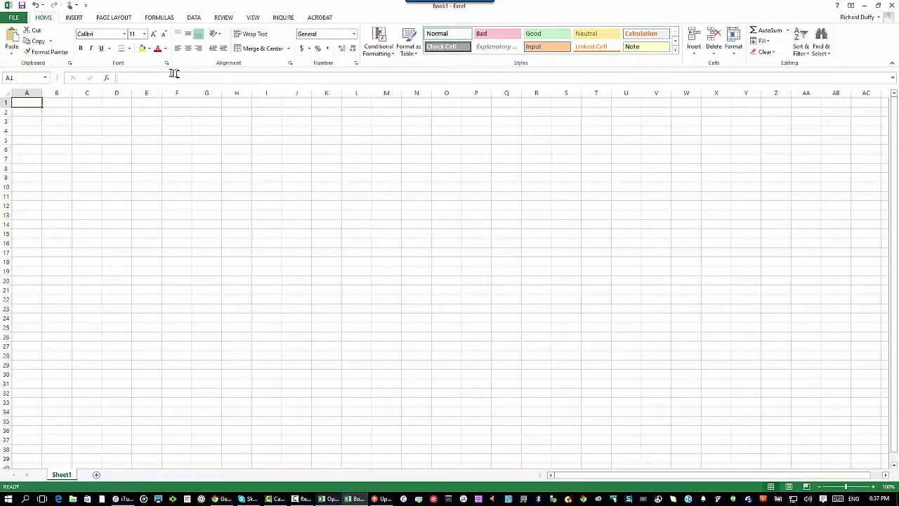
- Start the Data Connection Wizard for an OData data feed via Data > From Other Sources
{"action": "left_click", "coordinate": [194, 18]}
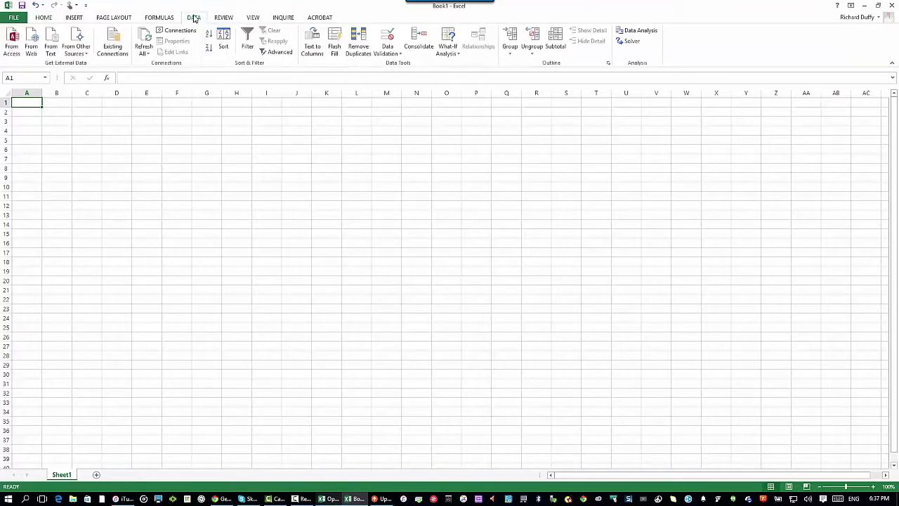
{"action": "left_click", "coordinate": [81, 49]}
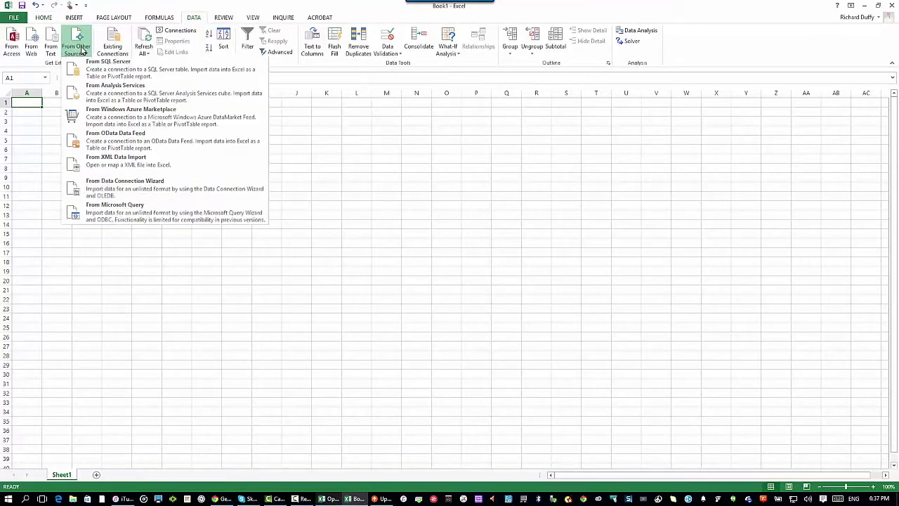
{"action": "left_click", "coordinate": [99, 143]}
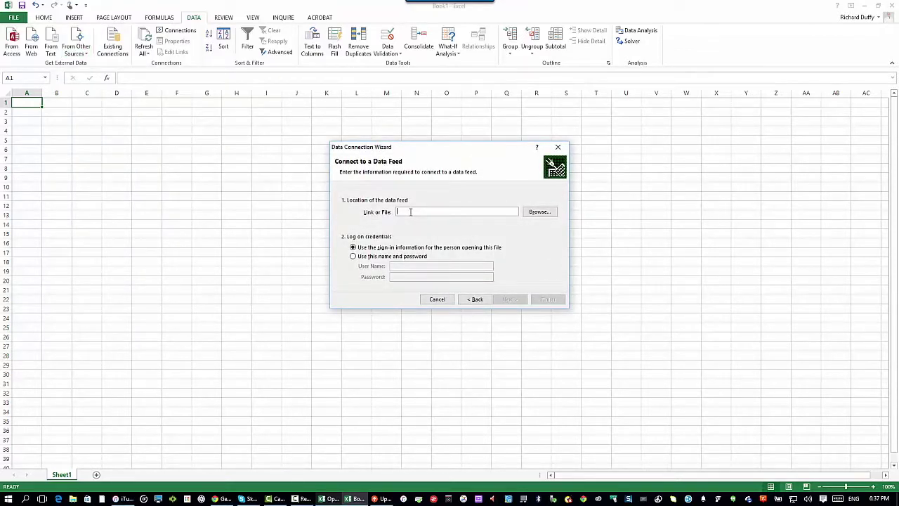
{"action": "type", "text": "https://"}
{"action": "type", "text": "demo.leveragecloudt"}
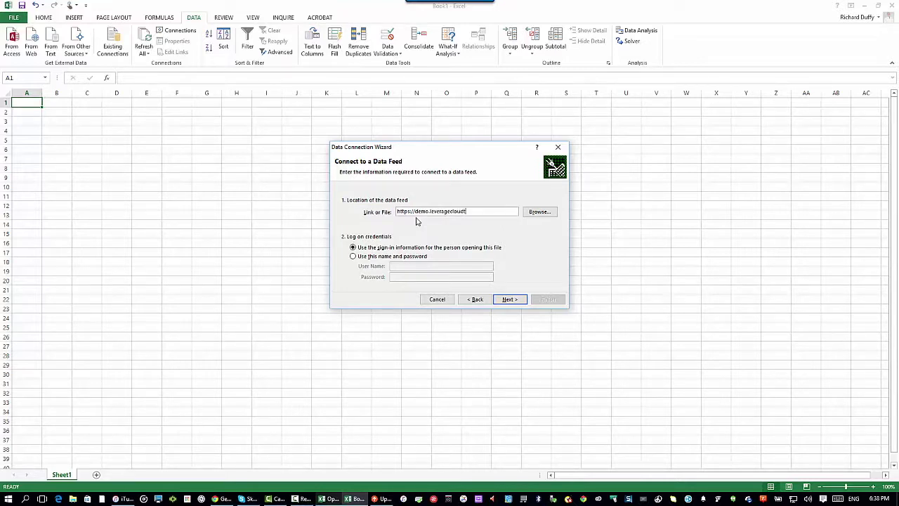
{"action": "type", "text": "ech.com.au/odata"}
{"action": "left_click", "coordinate": [354, 257]}
{"action": "left_click", "coordinate": [408, 266]}
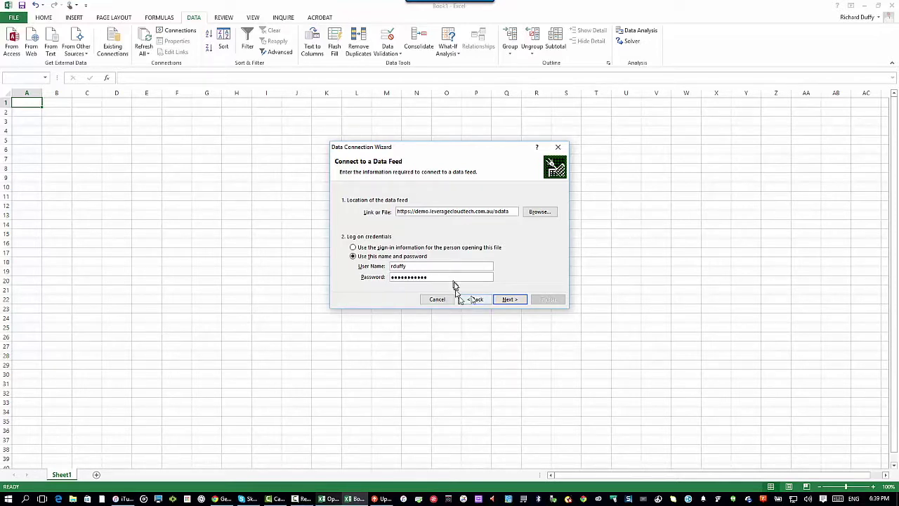
- Select the CR-Opportunities table from the feed and go on to the suggested .odc connection file name
{"action": "left_click", "coordinate": [511, 300]}
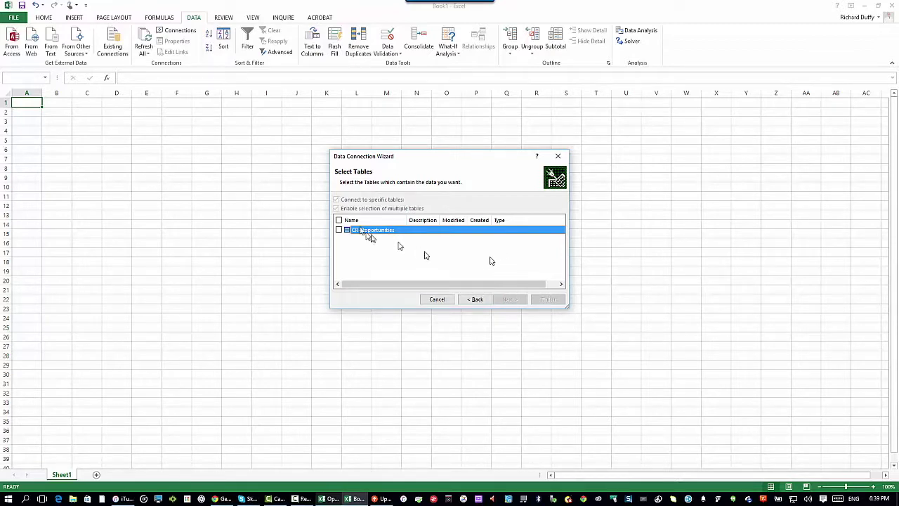
{"action": "left_click", "coordinate": [339, 230]}
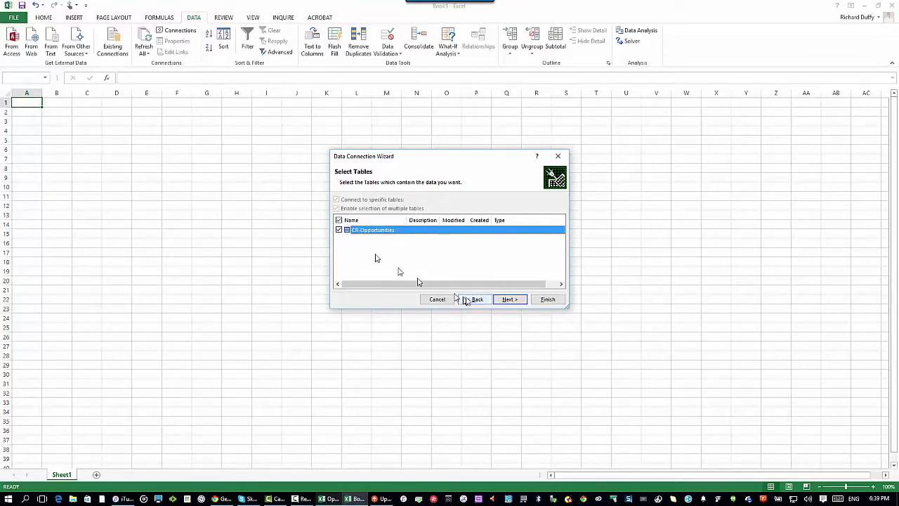
{"action": "left_click", "coordinate": [511, 300]}
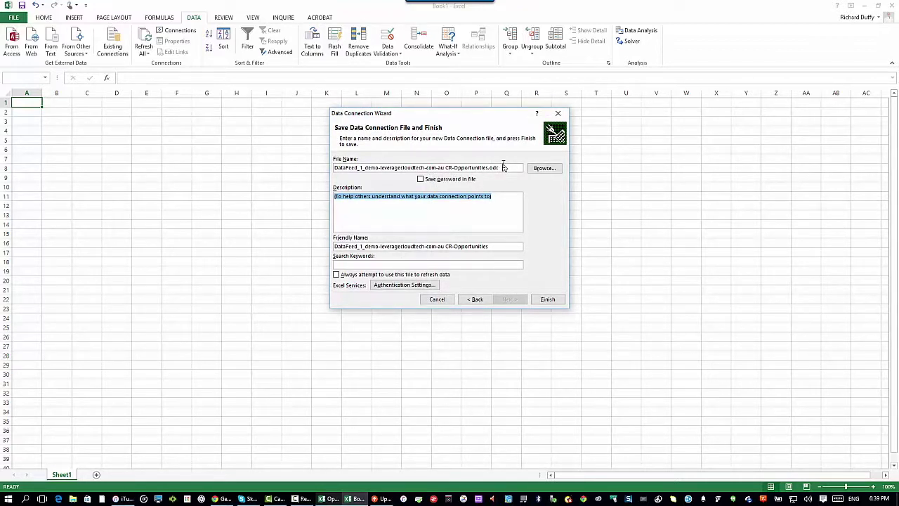
{"action": "left_click_drag", "start_coordinate": [503, 167], "coordinate": [280, 152]}
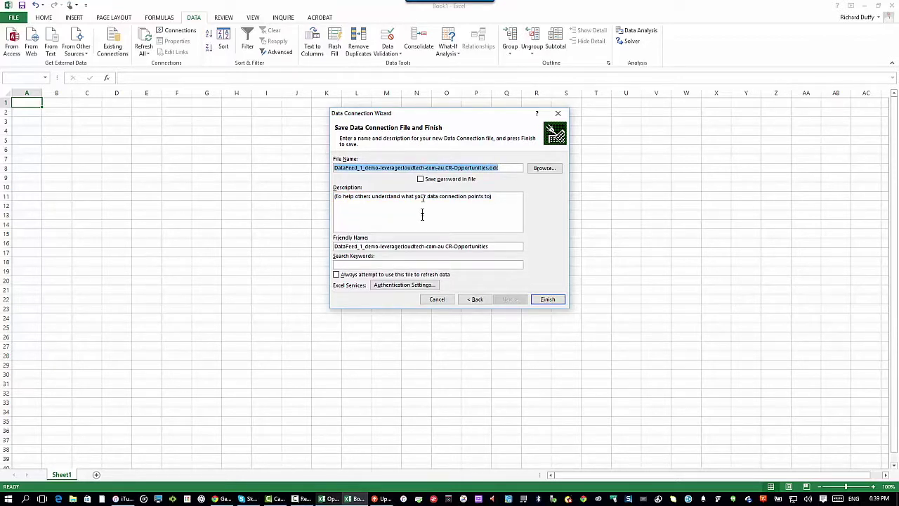
- Save the password, describe the connection 'This is the opportunities in MYOB Advanced', and name it 'MYOB Advanced Opportunities'
{"action": "left_click", "coordinate": [421, 179]}
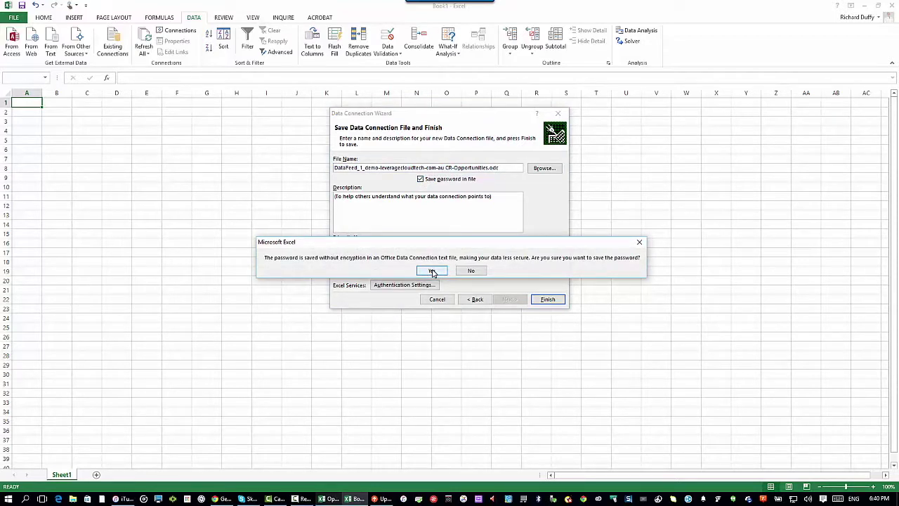
{"action": "left_click", "coordinate": [432, 271]}
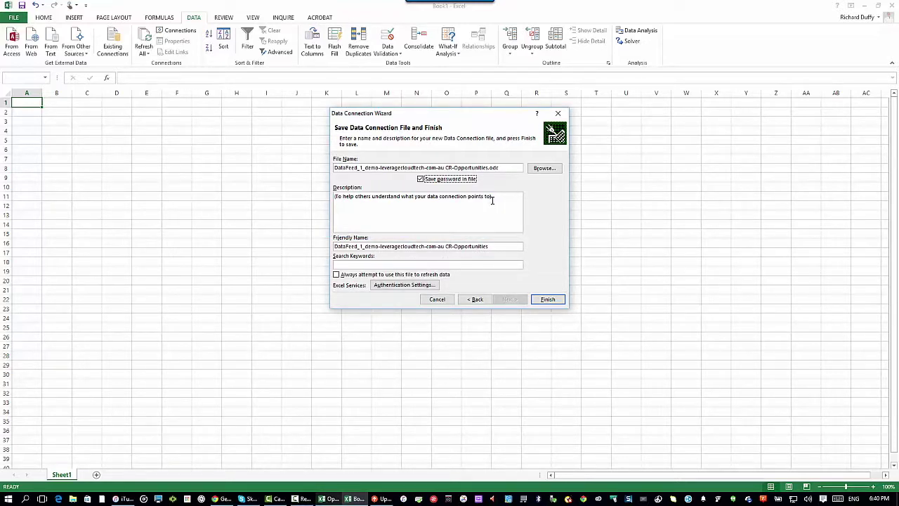
{"action": "left_click_drag", "start_coordinate": [491, 200], "coordinate": [315, 196]}
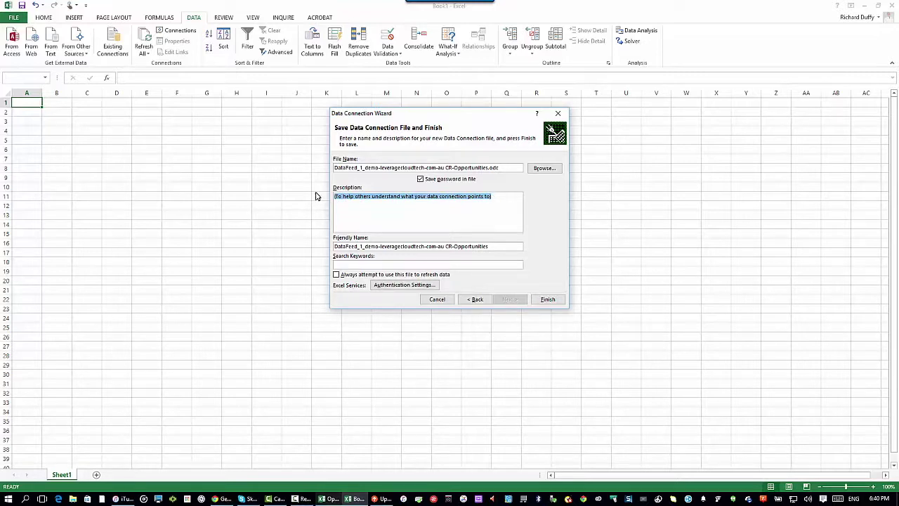
{"action": "type", "text": "Thi"}
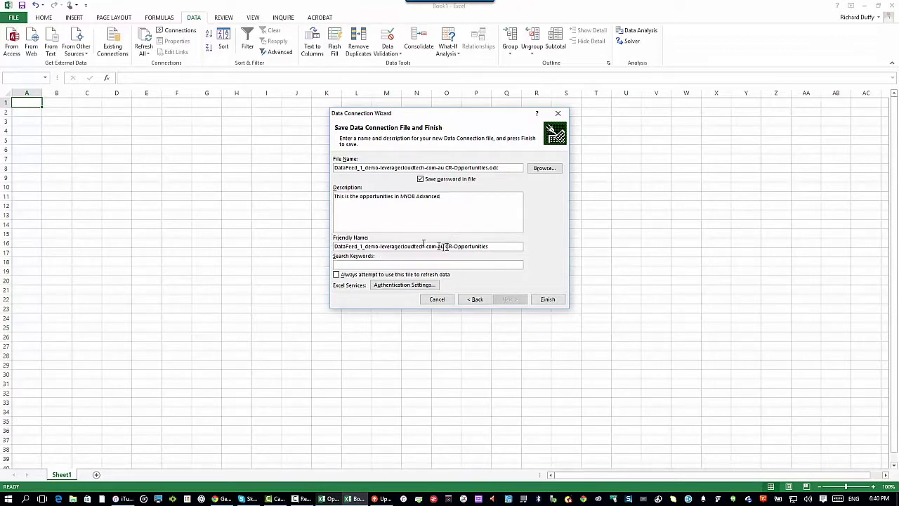
{"action": "left_click_drag", "start_coordinate": [491, 246], "coordinate": [268, 230]}
{"action": "type", "text": "MYOB Advanced"}
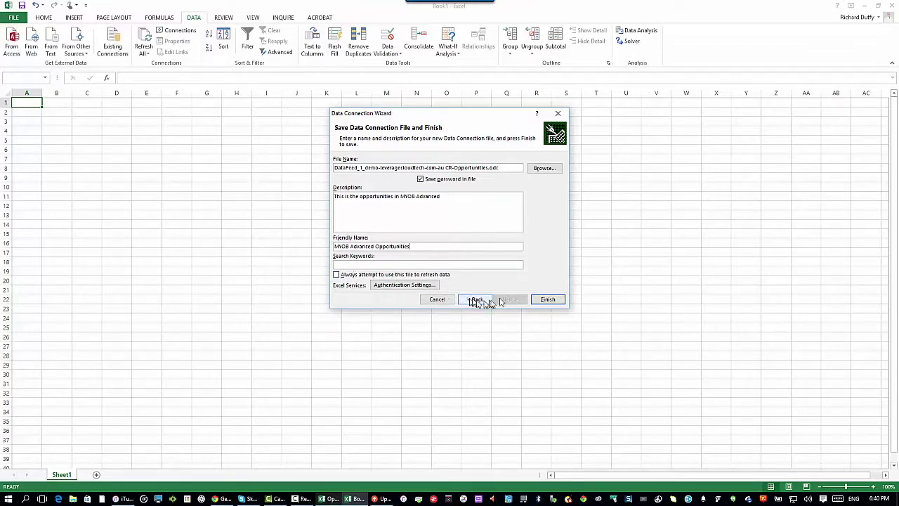
- Finish the wizard and import CR-Opportunities as a table at cell A1 of the existing worksheet
{"action": "left_click", "coordinate": [548, 300]}
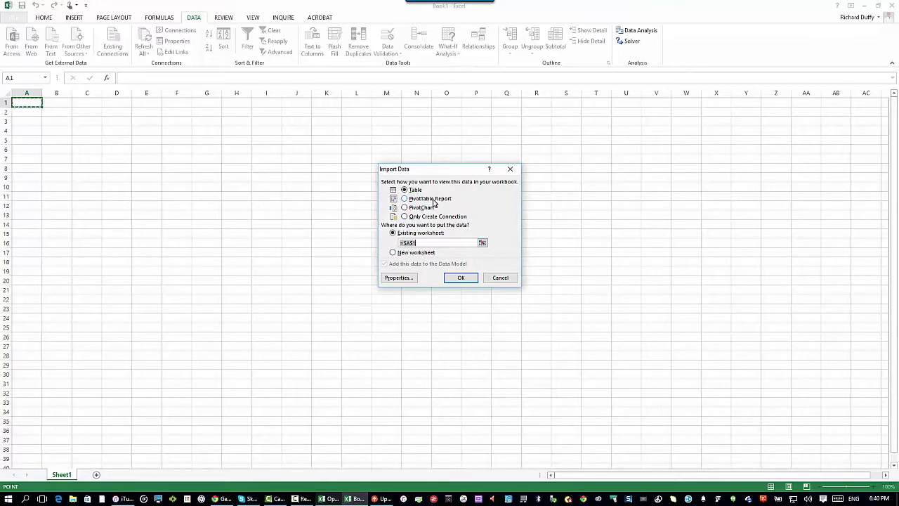
{"action": "left_click", "coordinate": [454, 279]}
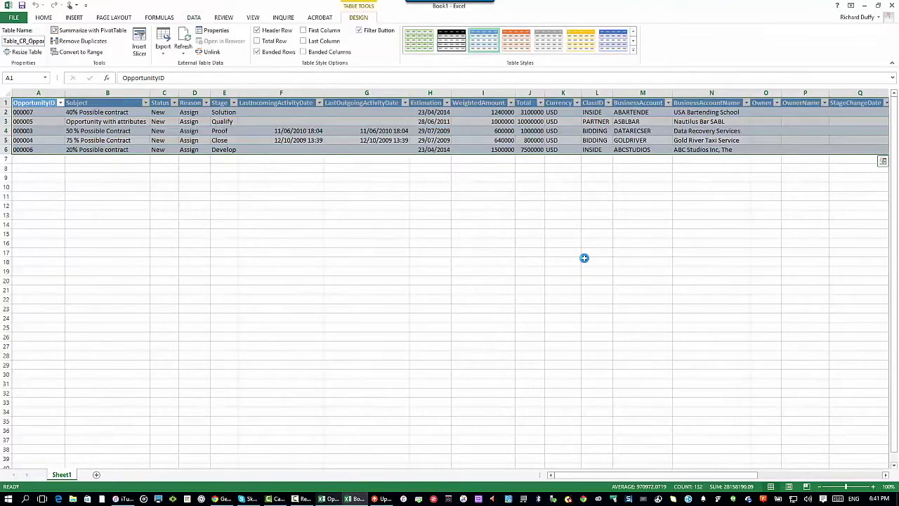
- Move the selection out of the table to cell F10 and show the DATA ribbon commands
{"action": "left_click", "coordinate": [284, 186]}
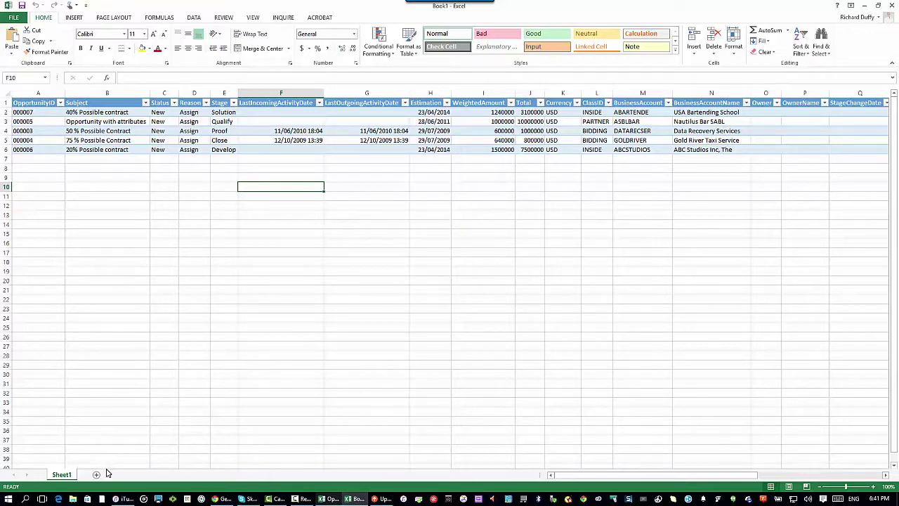
{"action": "left_click", "coordinate": [194, 18]}
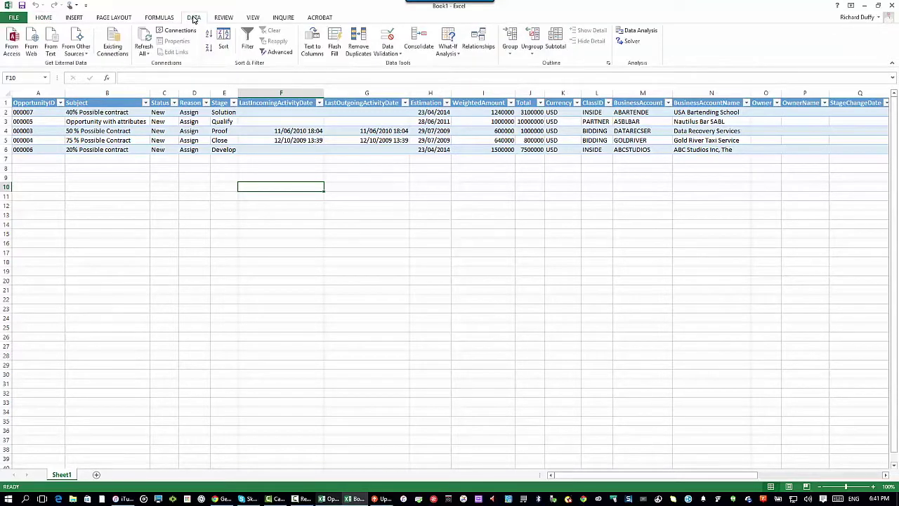
- Reuse the MYOB Advanced Opportunities connection to build a PivotChart on a new worksheet
{"action": "left_click", "coordinate": [114, 45]}
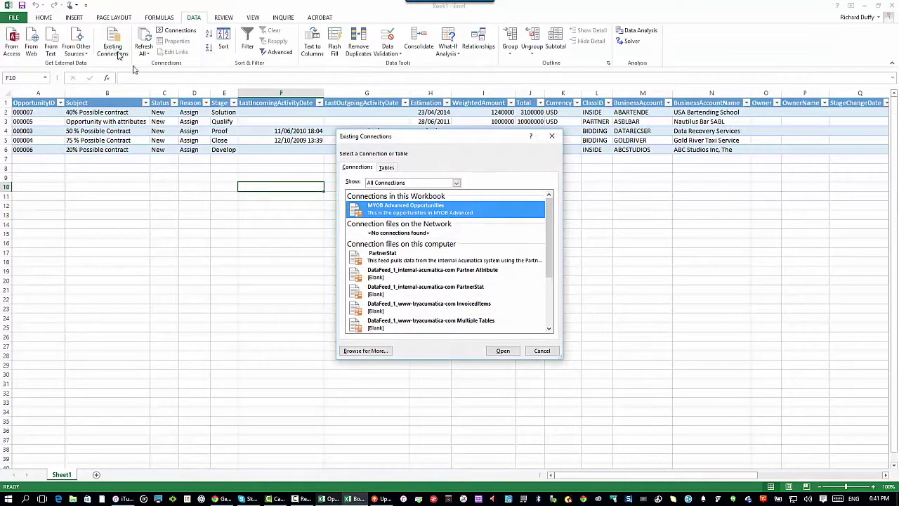
{"action": "double_click", "coordinate": [395, 213]}
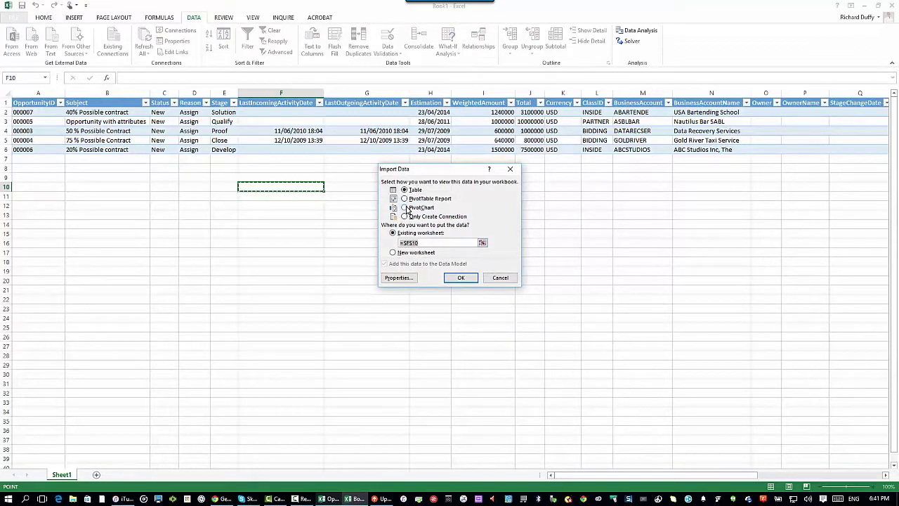
{"action": "left_click", "coordinate": [405, 208]}
{"action": "left_click", "coordinate": [394, 253]}
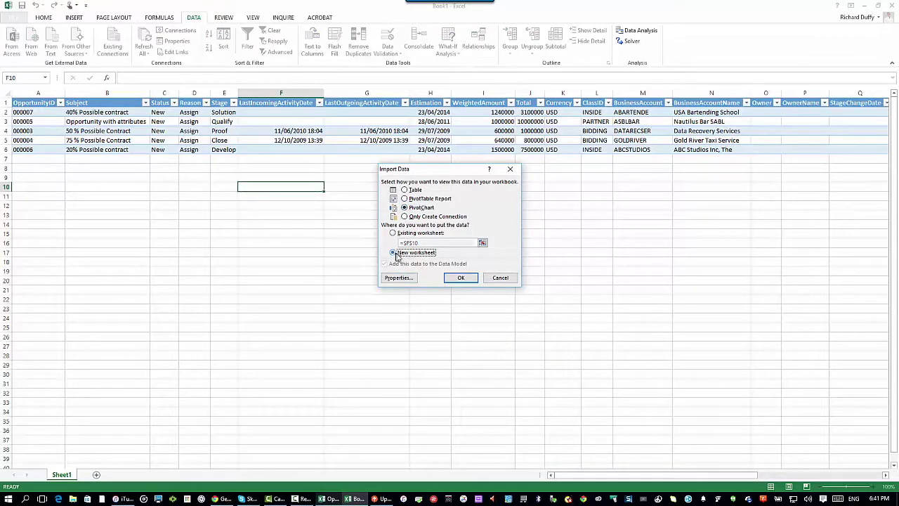
{"action": "left_click", "coordinate": [460, 278]}
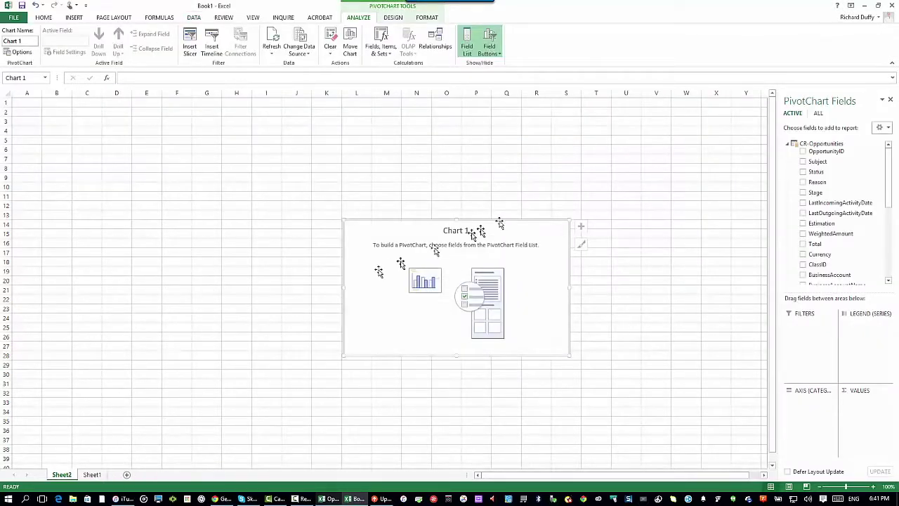
- Move the PivotChart to the sheet's top-left and chart Sum of Total, trying Subject and OpportunityID as categories
{"action": "left_click_drag", "start_coordinate": [412, 225], "coordinate": [113, 109]}
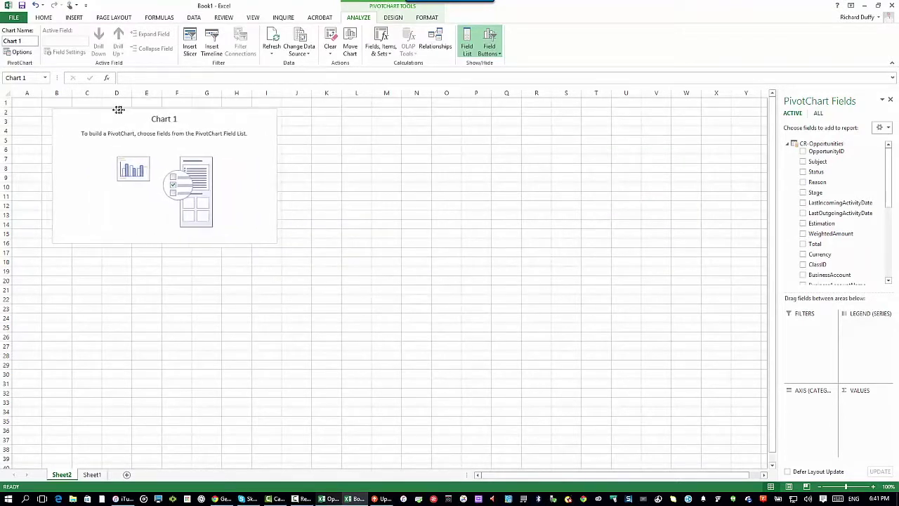
{"action": "left_click", "coordinate": [803, 162]}
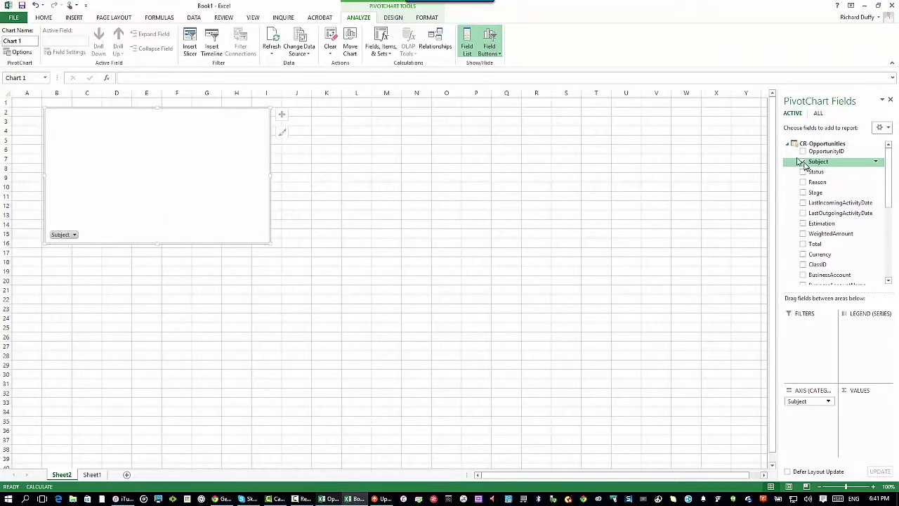
{"action": "left_click", "coordinate": [804, 245]}
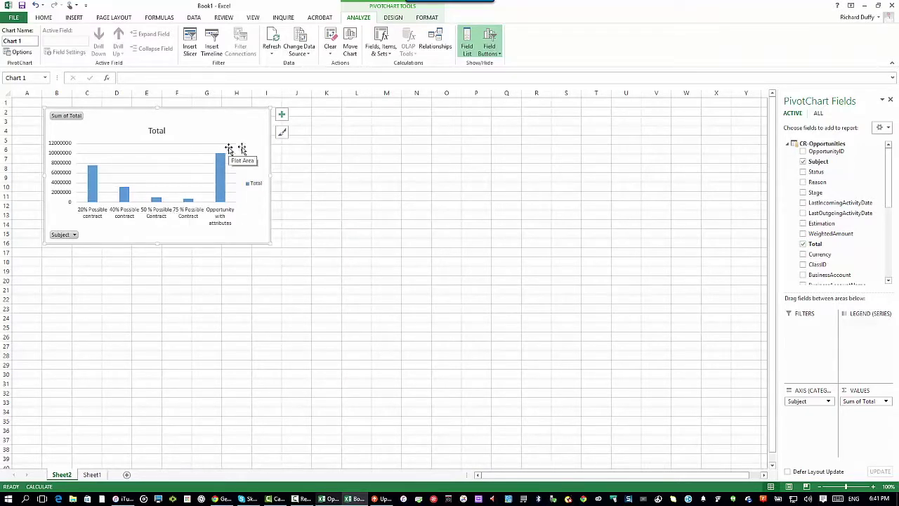
{"action": "left_click", "coordinate": [803, 163]}
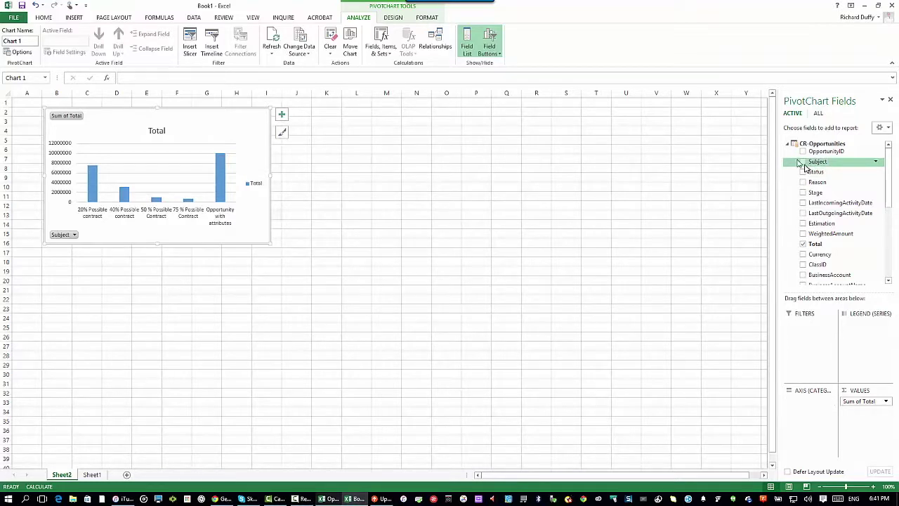
{"action": "left_click", "coordinate": [802, 151]}
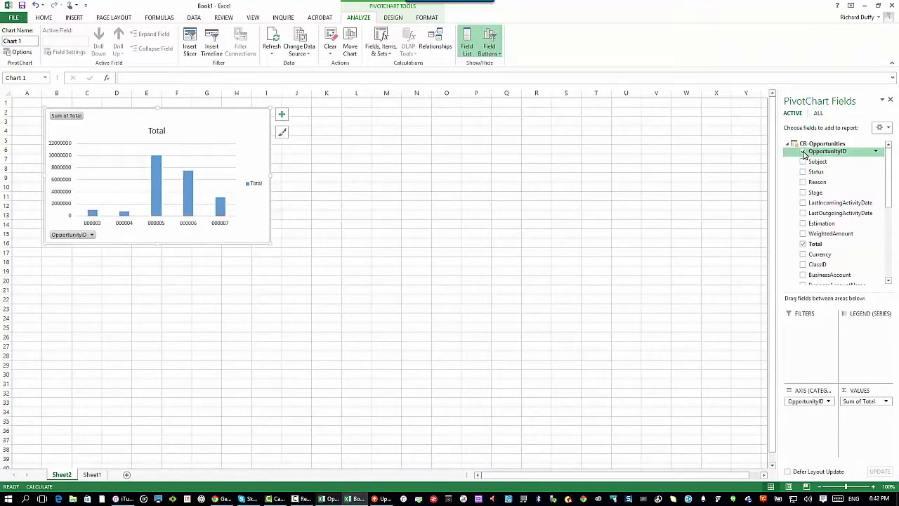
{"action": "left_click", "coordinate": [803, 151]}
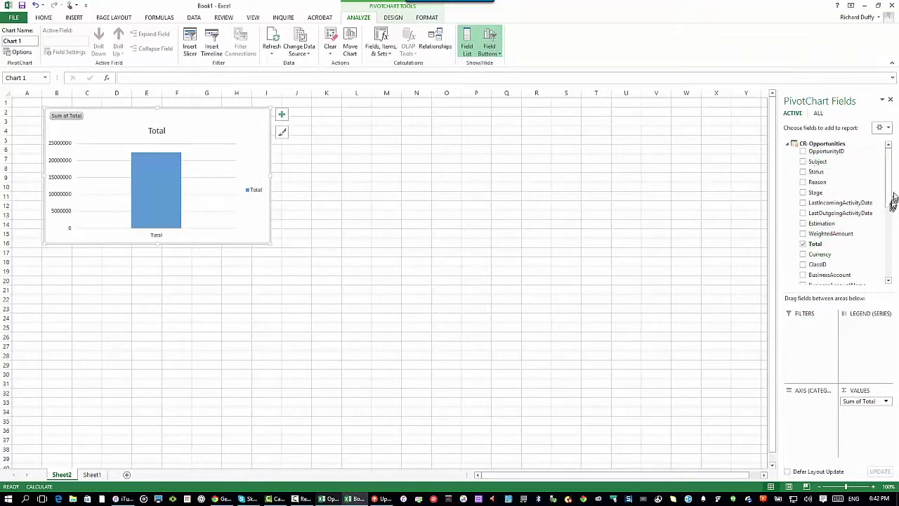
{"action": "scroll", "coordinate": [890, 196], "scroll_direction": "down", "scroll_amount": 1}
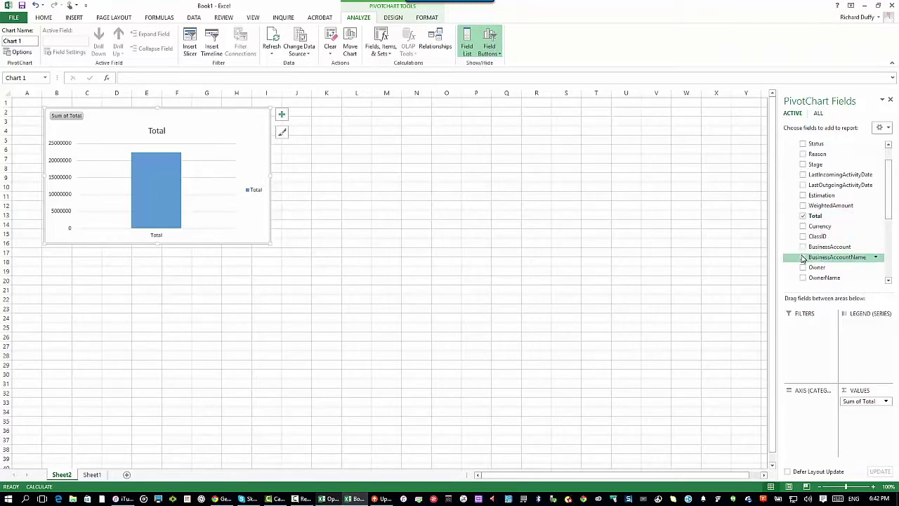
{"action": "left_click", "coordinate": [803, 257]}
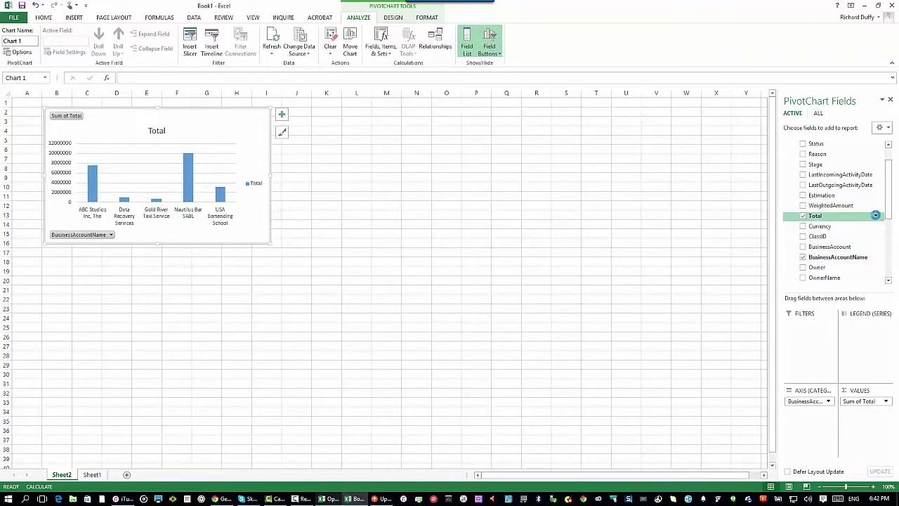
- Look over the Value Filters for the Total field and cancel without changing the chart
{"action": "left_click", "coordinate": [876, 218]}
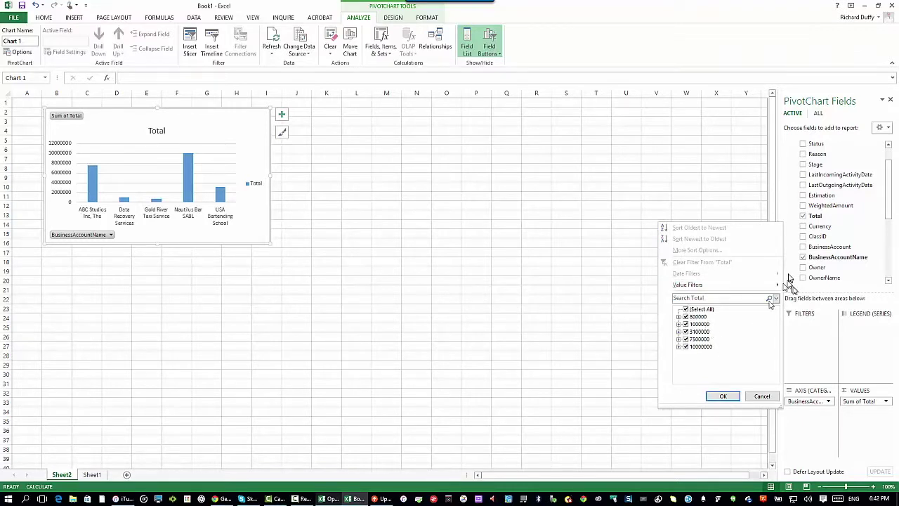
{"action": "mouse_move", "coordinate": [720, 290]}
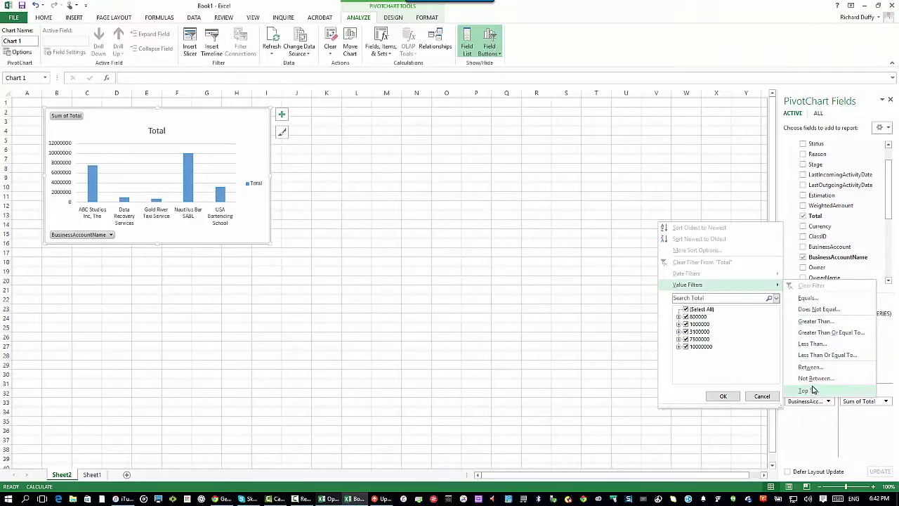
{"action": "left_click", "coordinate": [761, 397]}
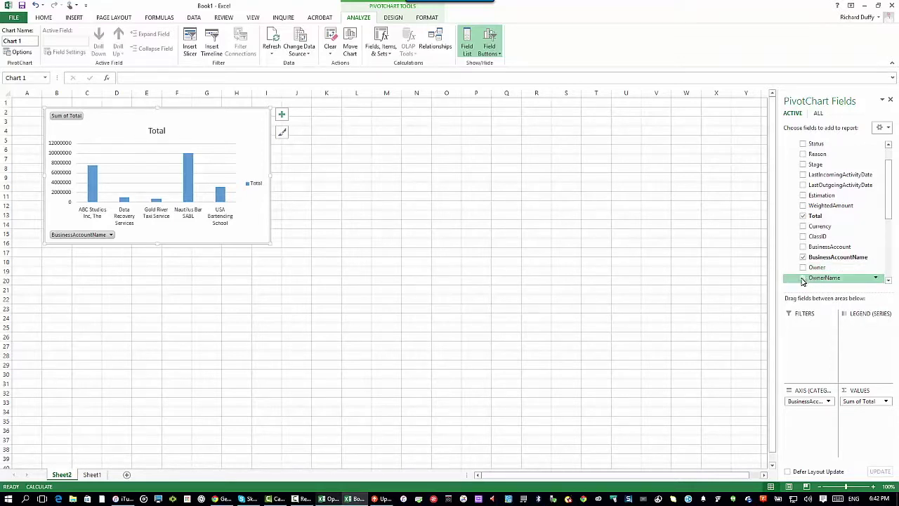
{"action": "left_click", "coordinate": [803, 278]}
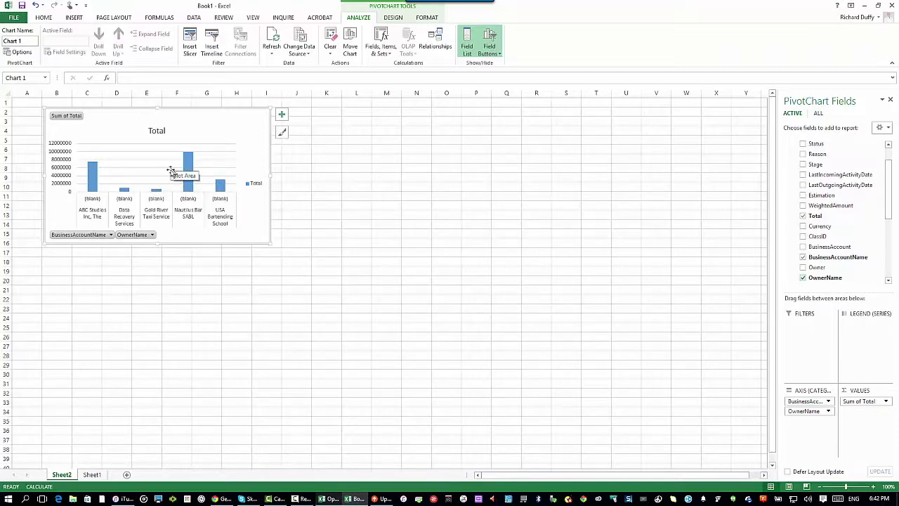
{"action": "left_click", "coordinate": [803, 278]}
{"action": "left_click", "coordinate": [803, 268]}
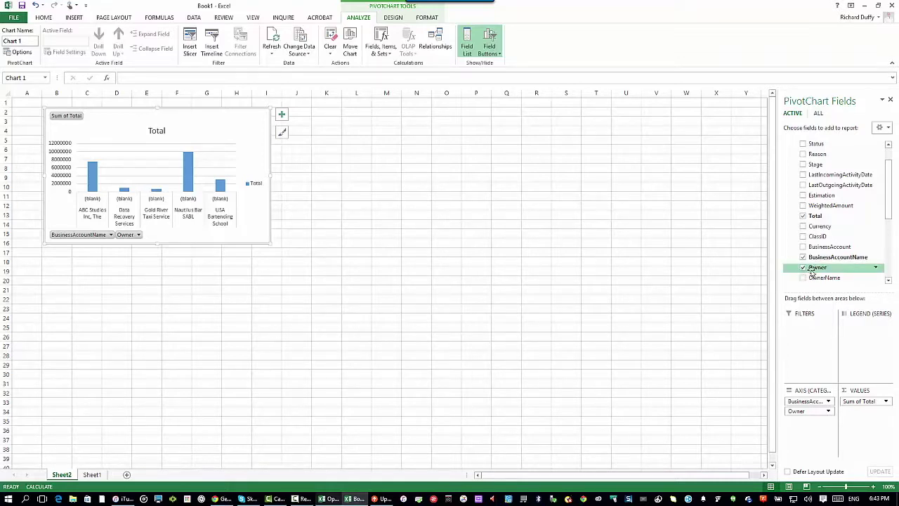
{"action": "left_click", "coordinate": [803, 268]}
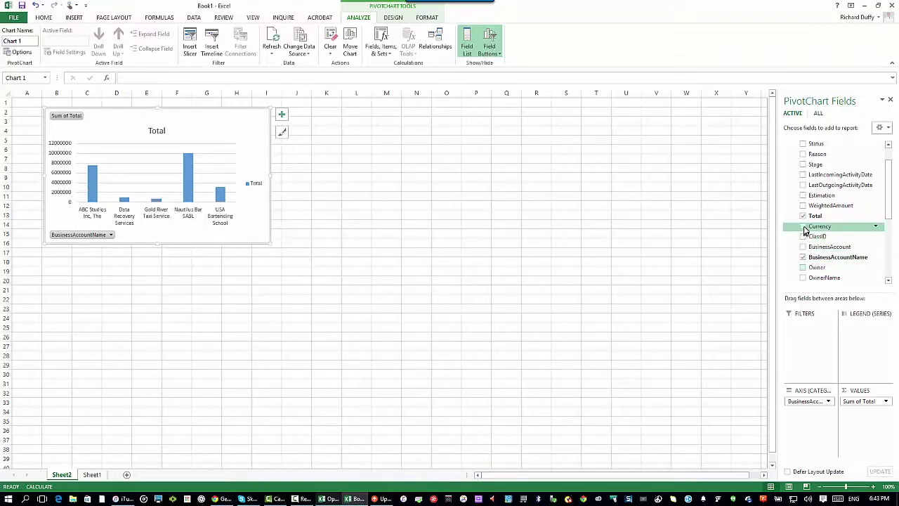
{"action": "left_click", "coordinate": [803, 226]}
{"action": "left_click", "coordinate": [803, 227]}
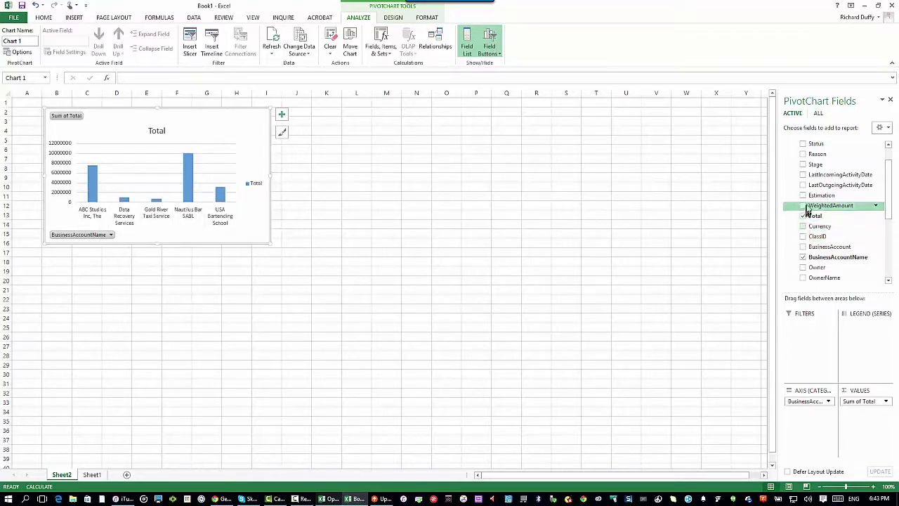
{"action": "left_click", "coordinate": [803, 195]}
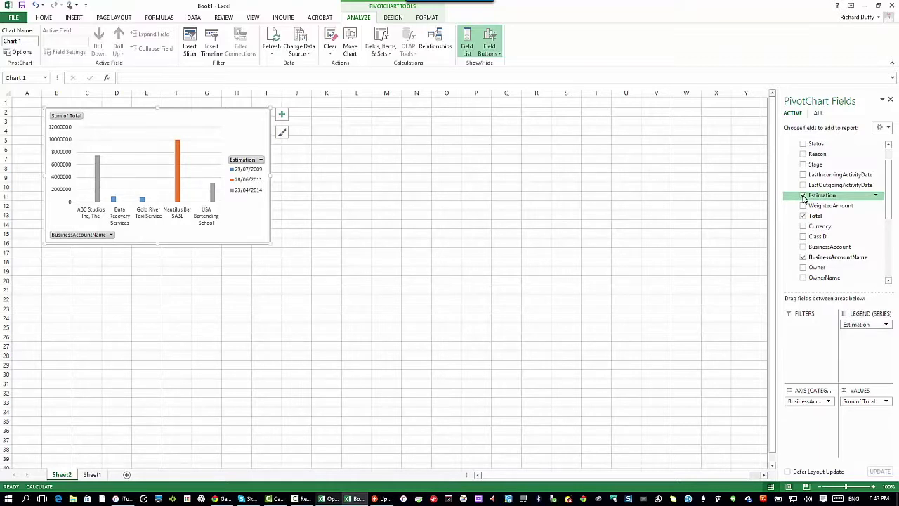
{"action": "left_click", "coordinate": [803, 196]}
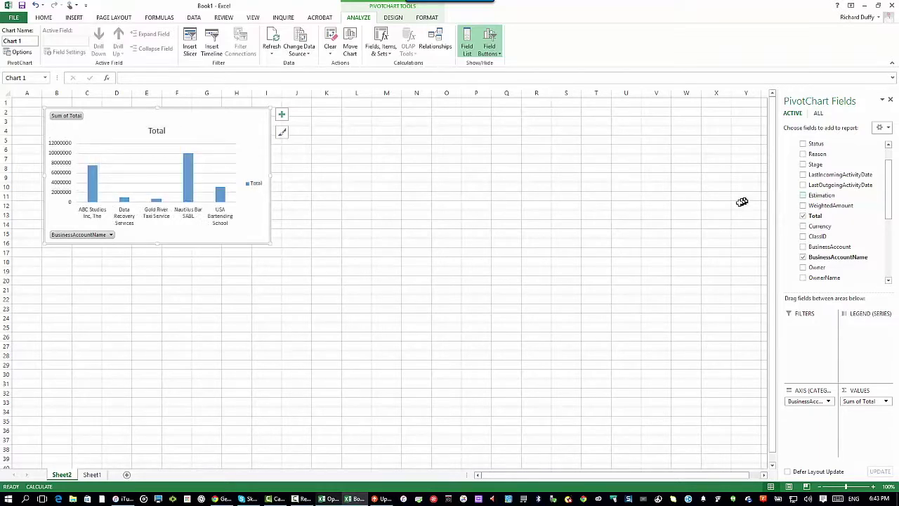